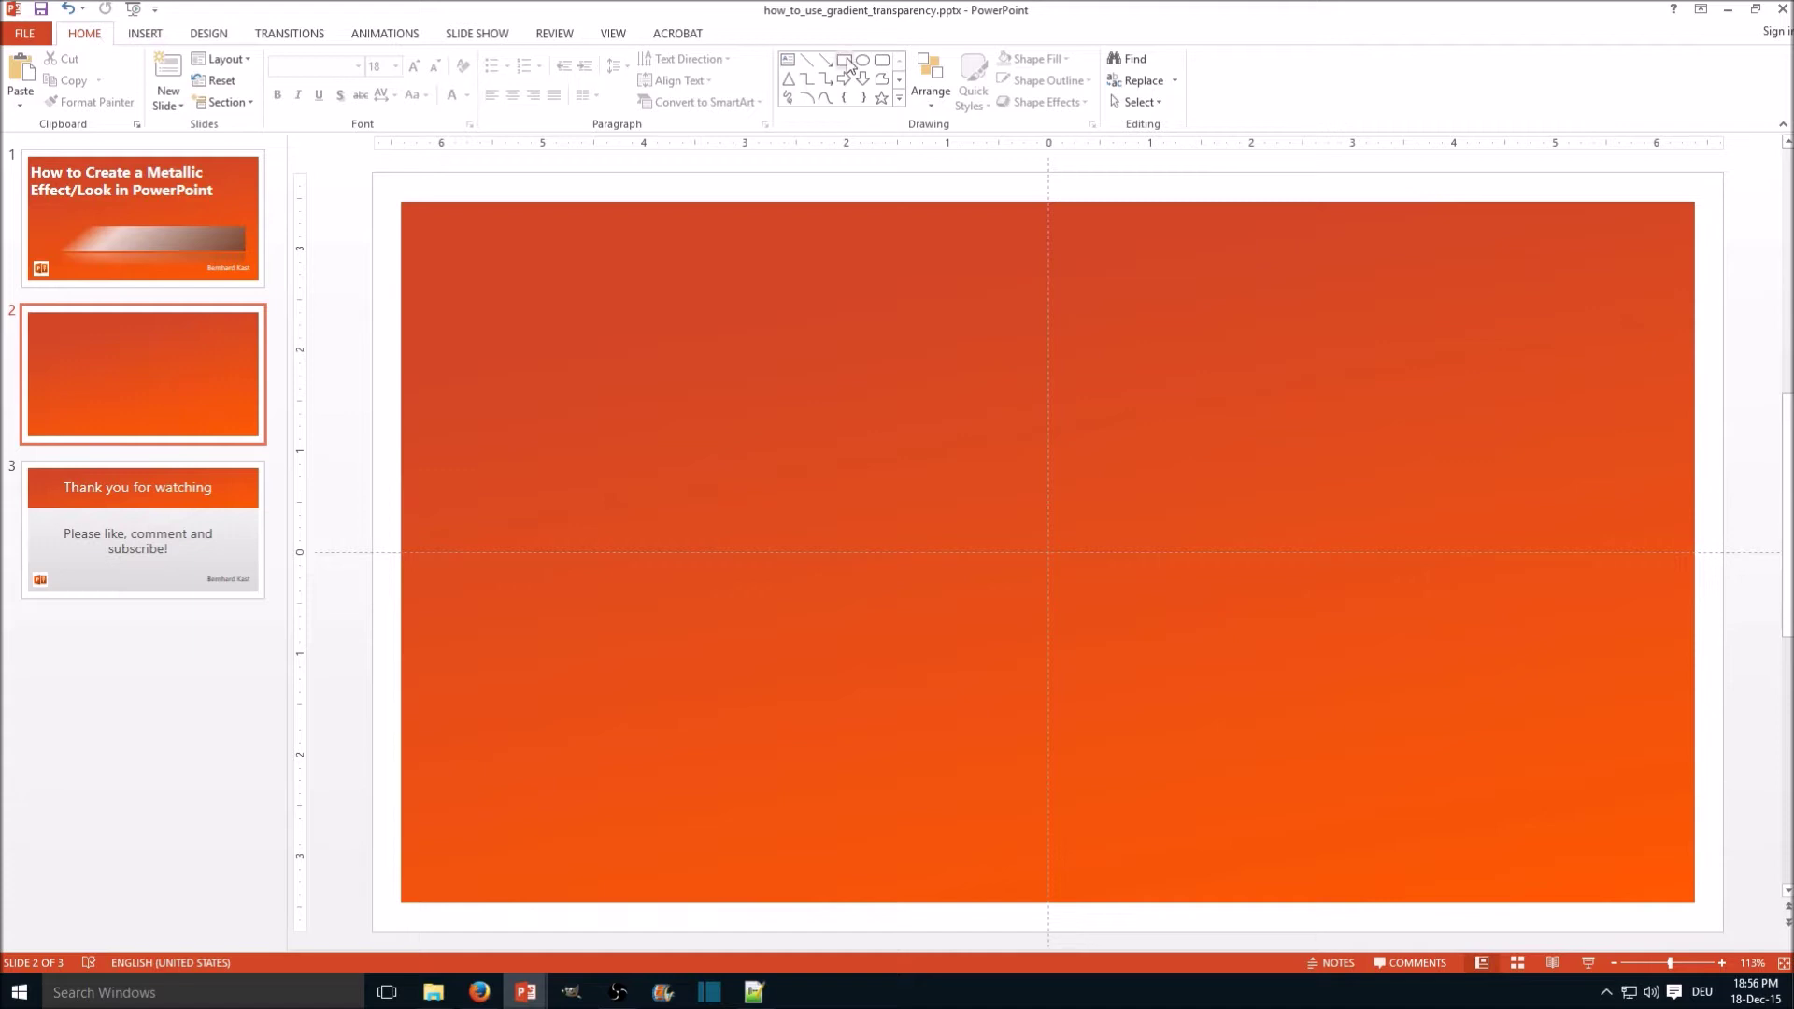
# Draw a wide rectangle across the slide centre and set its outline to No Outline
pyautogui.click(845, 61)
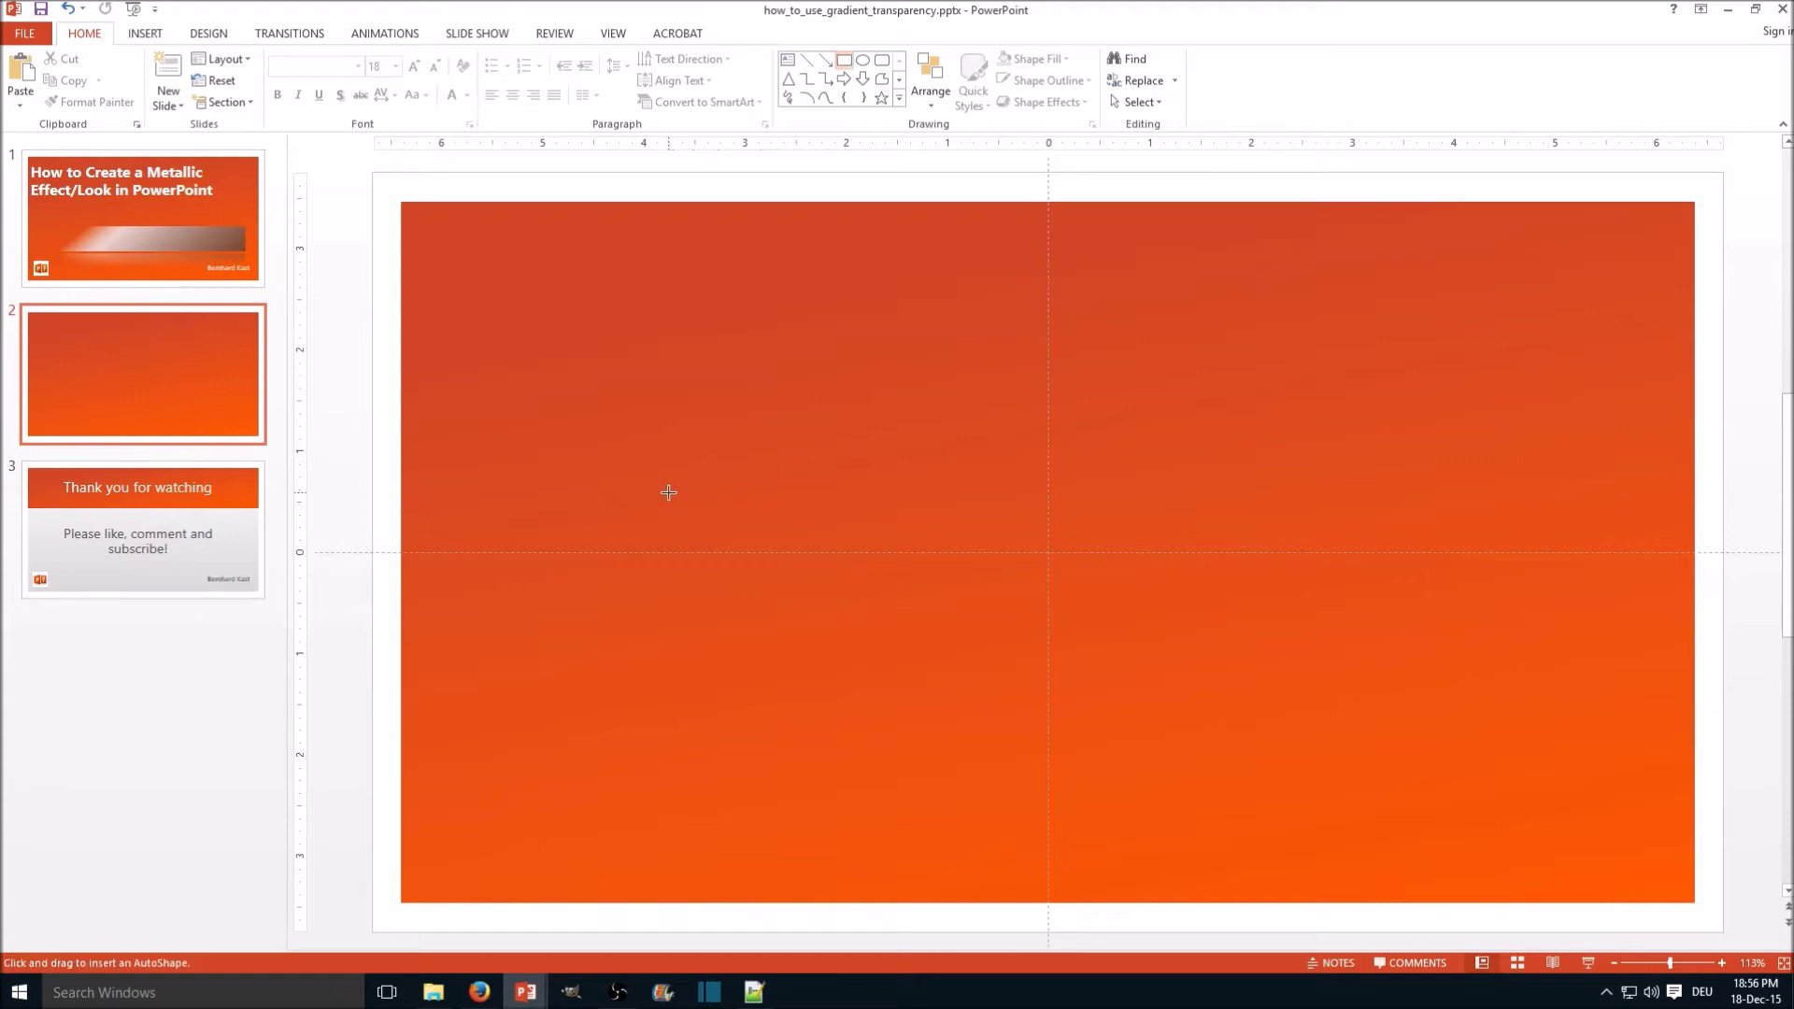
pyautogui.moveTo(667, 491); pyautogui.dragTo(1403, 621)
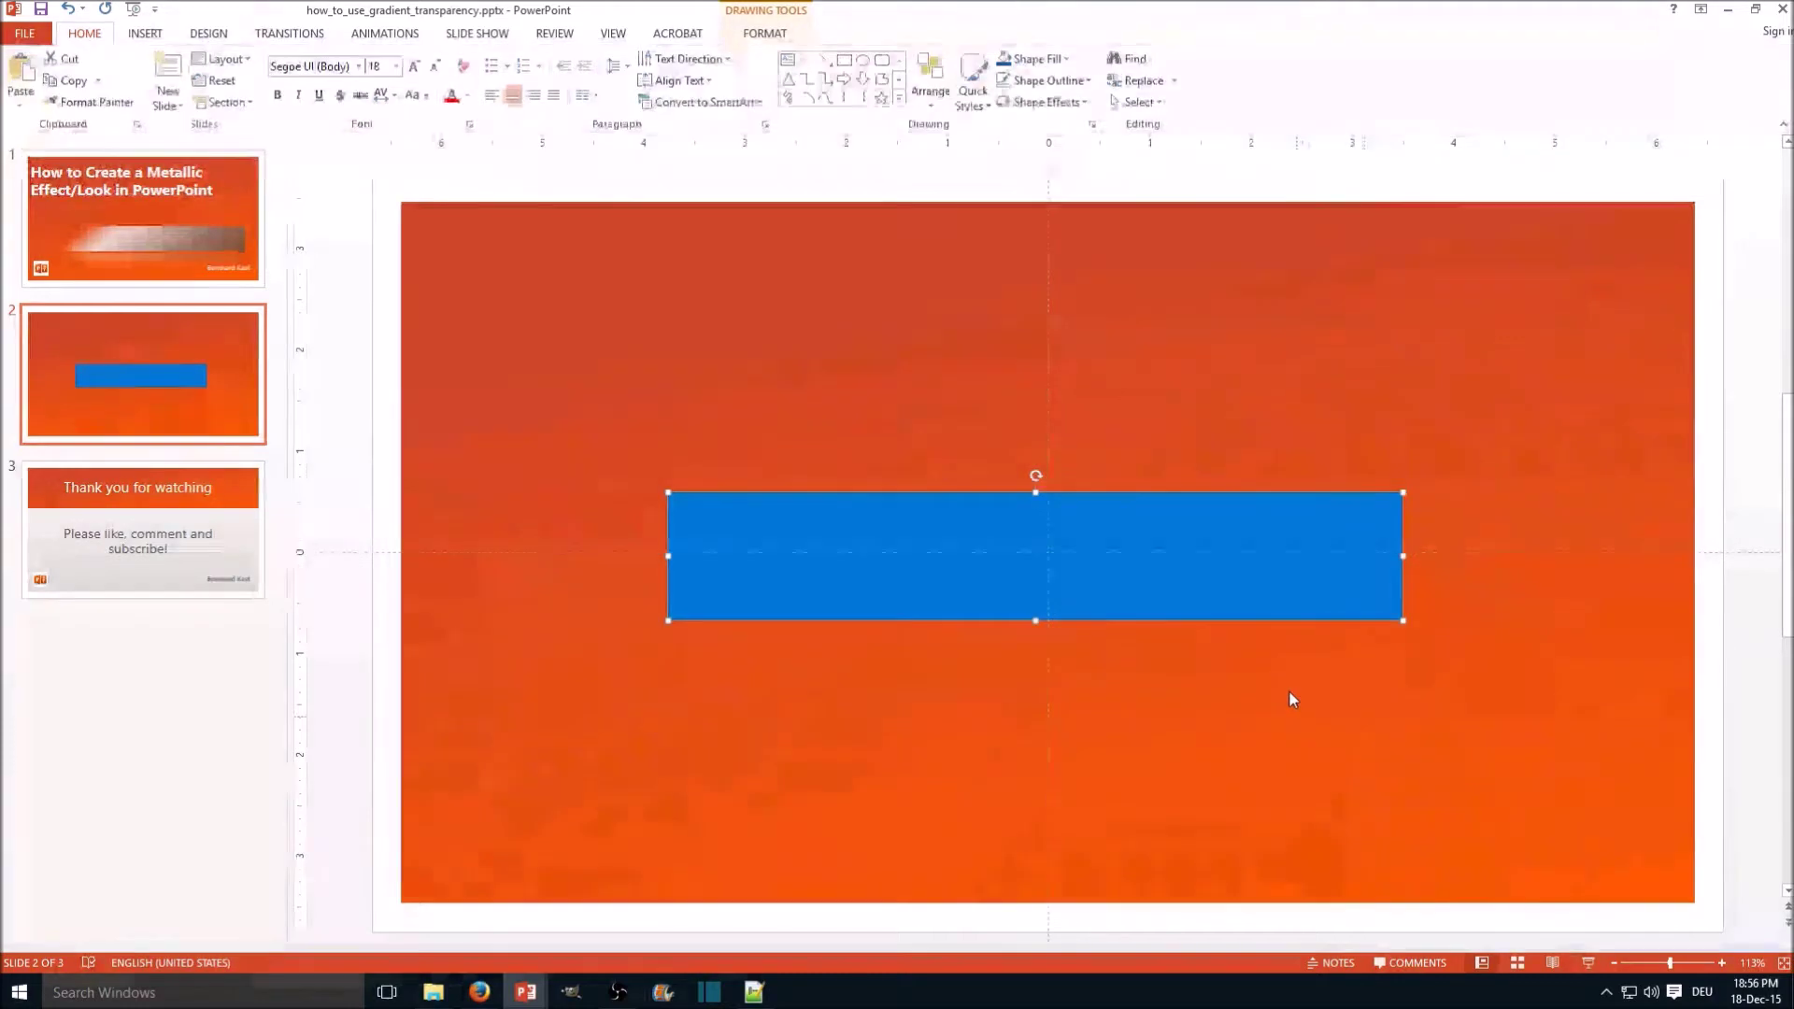
pyautogui.click(1088, 82)
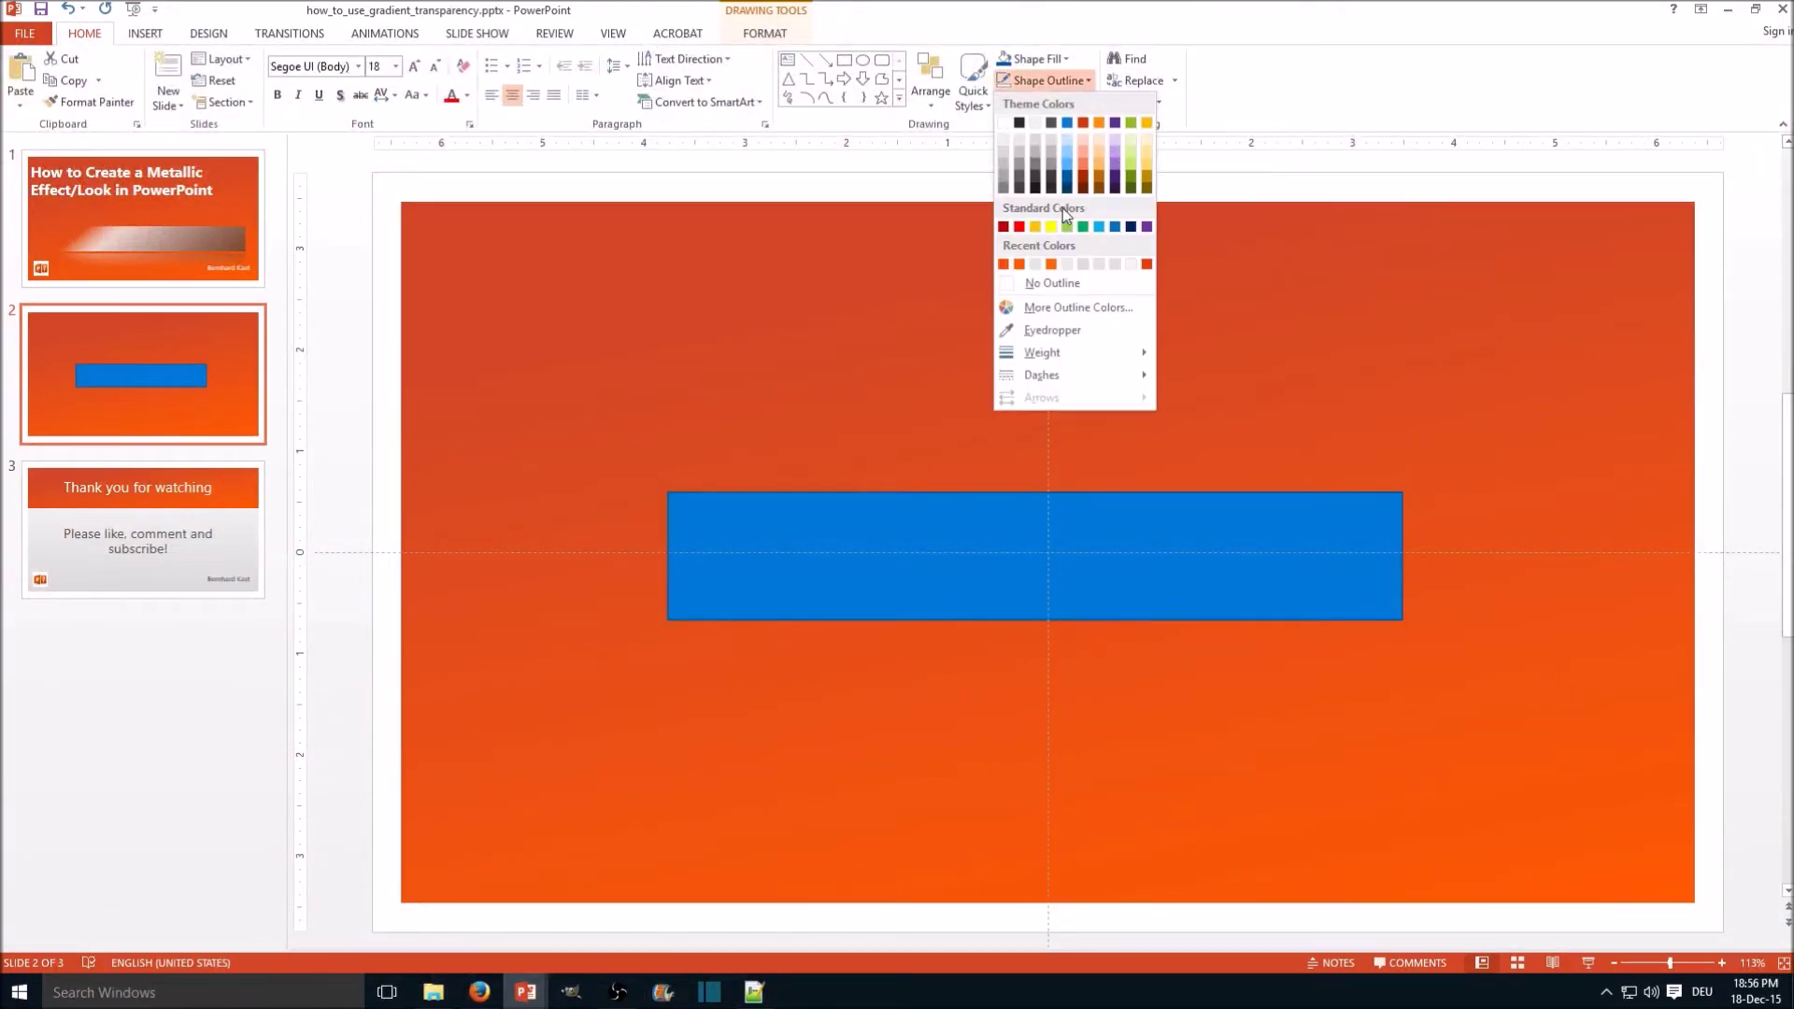
pyautogui.click(1059, 283)
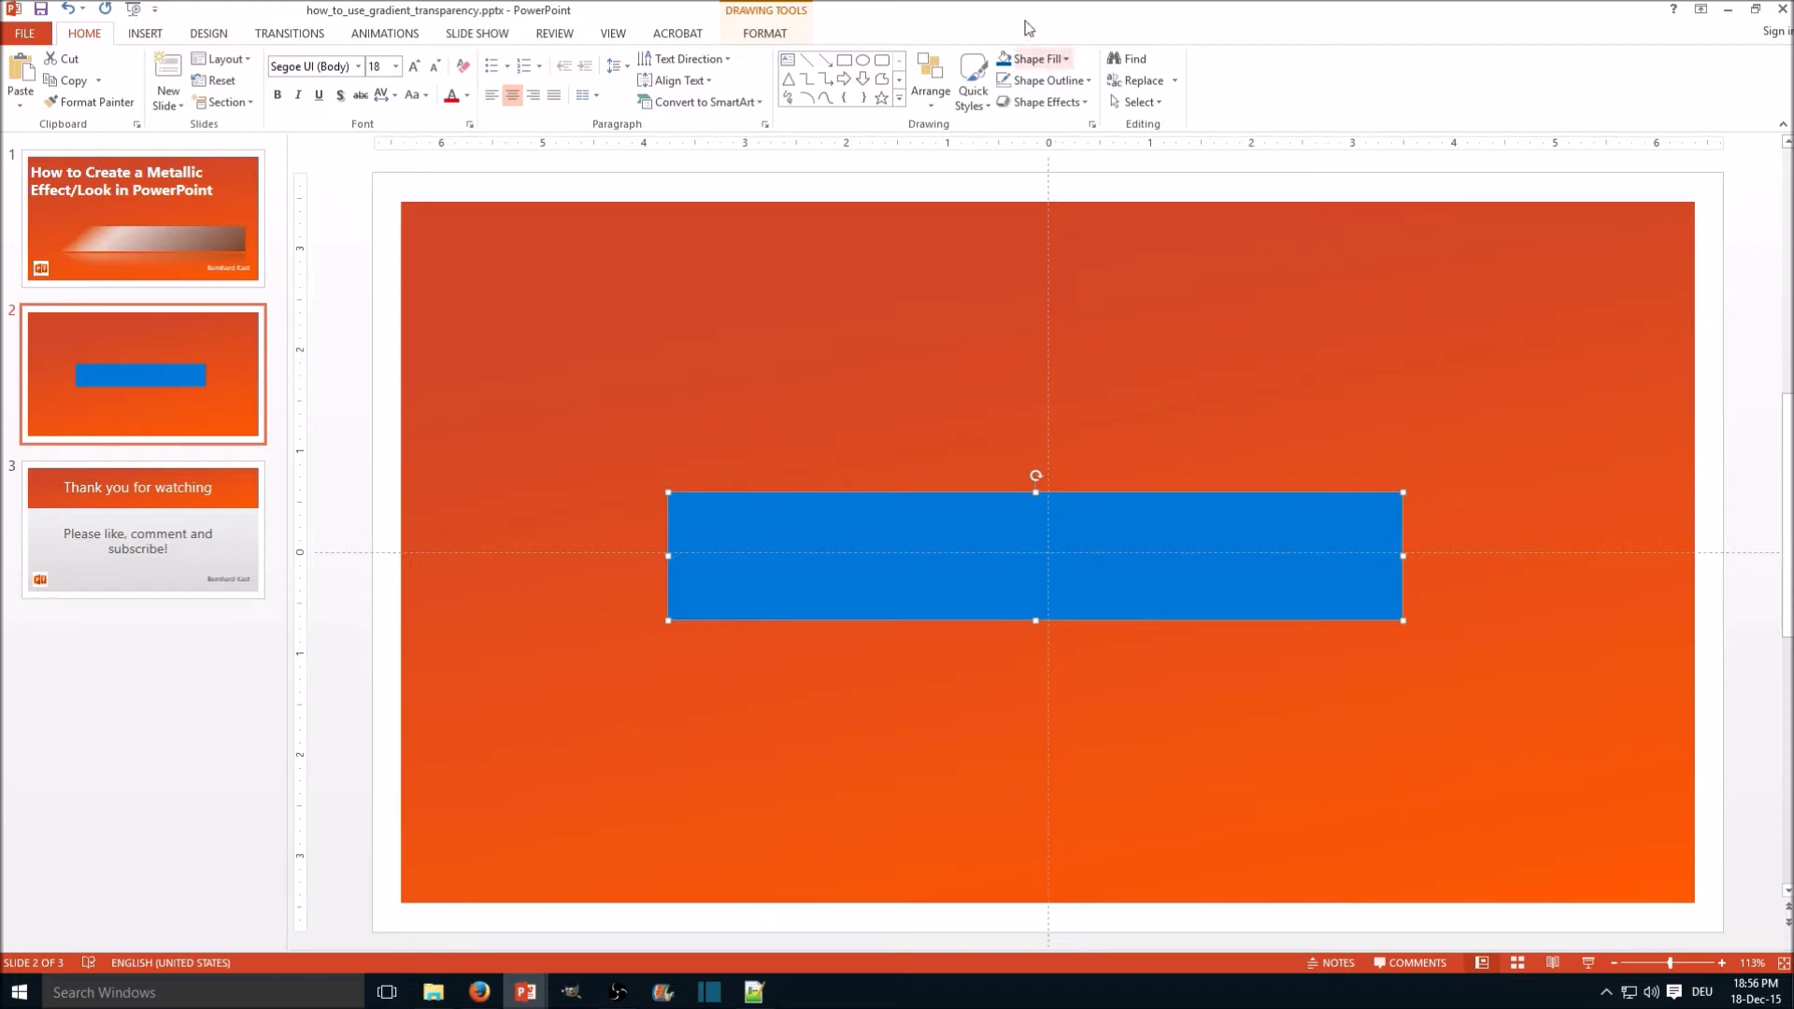
pyautogui.click(1065, 58)
# Switch the rectangle's fill to Gradient fill through More Gradients
pyautogui.click(1196, 423)
pyautogui.click(1065, 59)
pyautogui.moveTo(1075, 362)
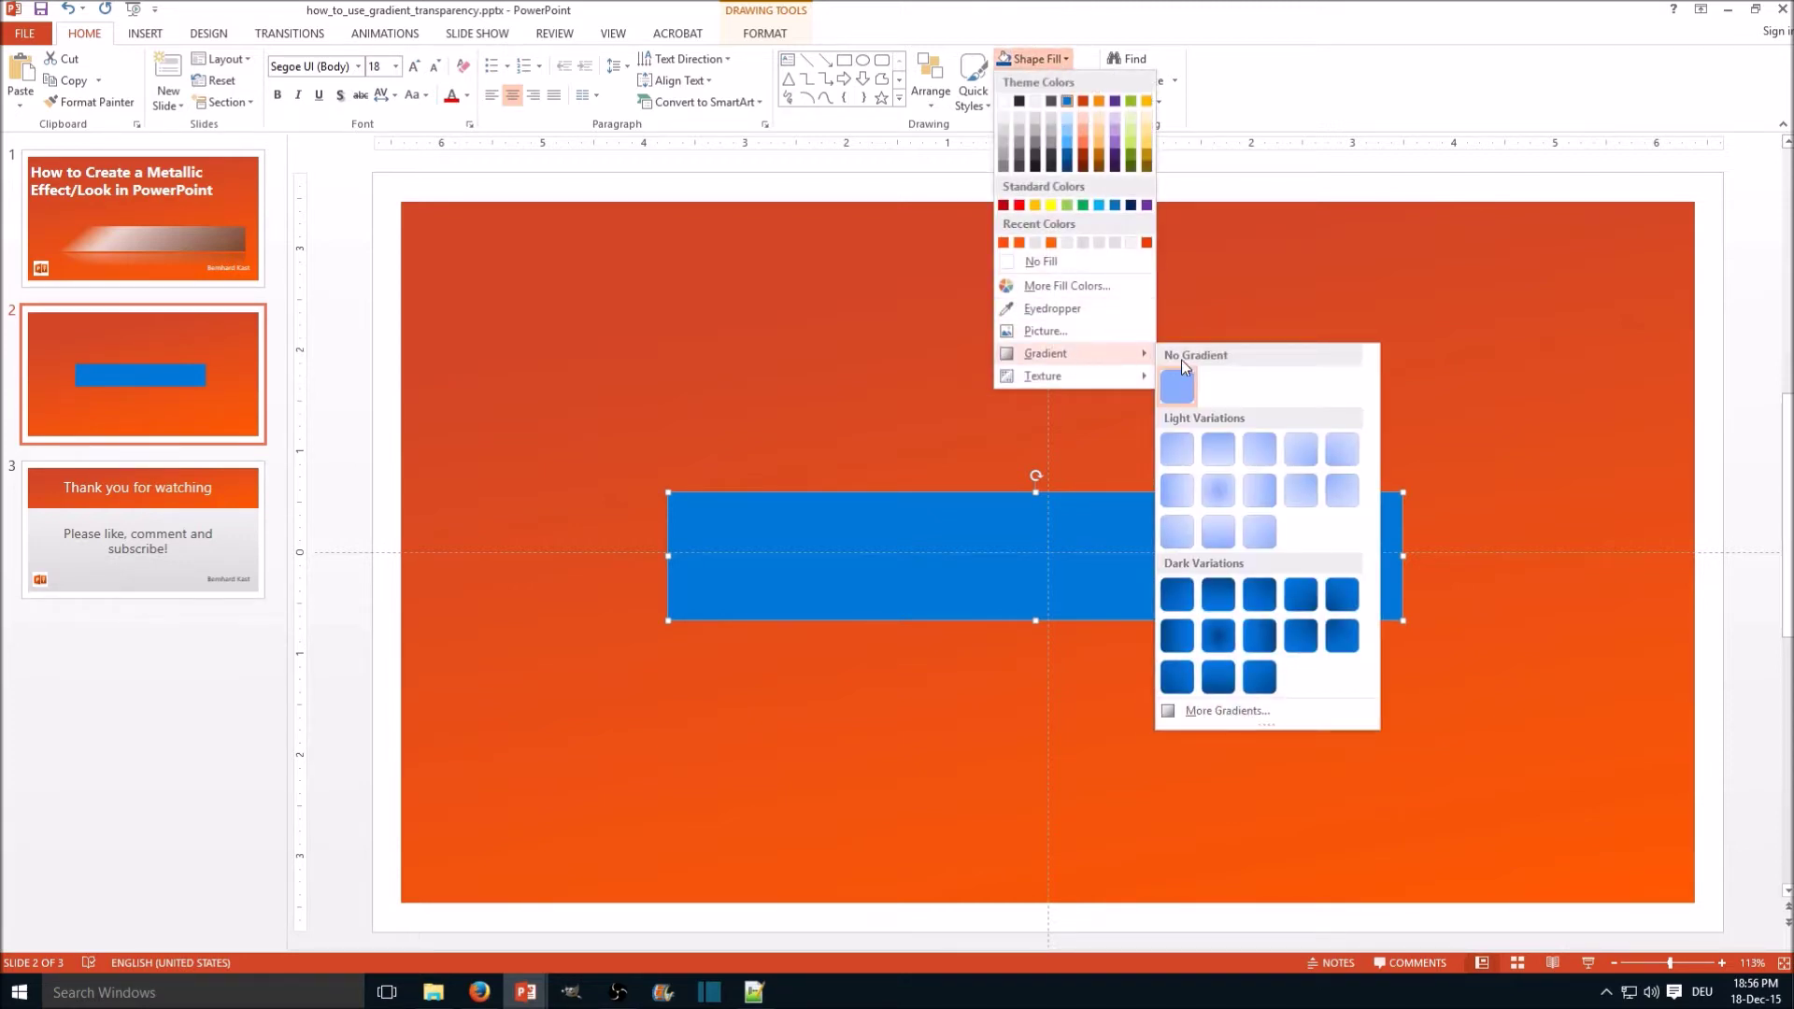
pyautogui.click(1235, 712)
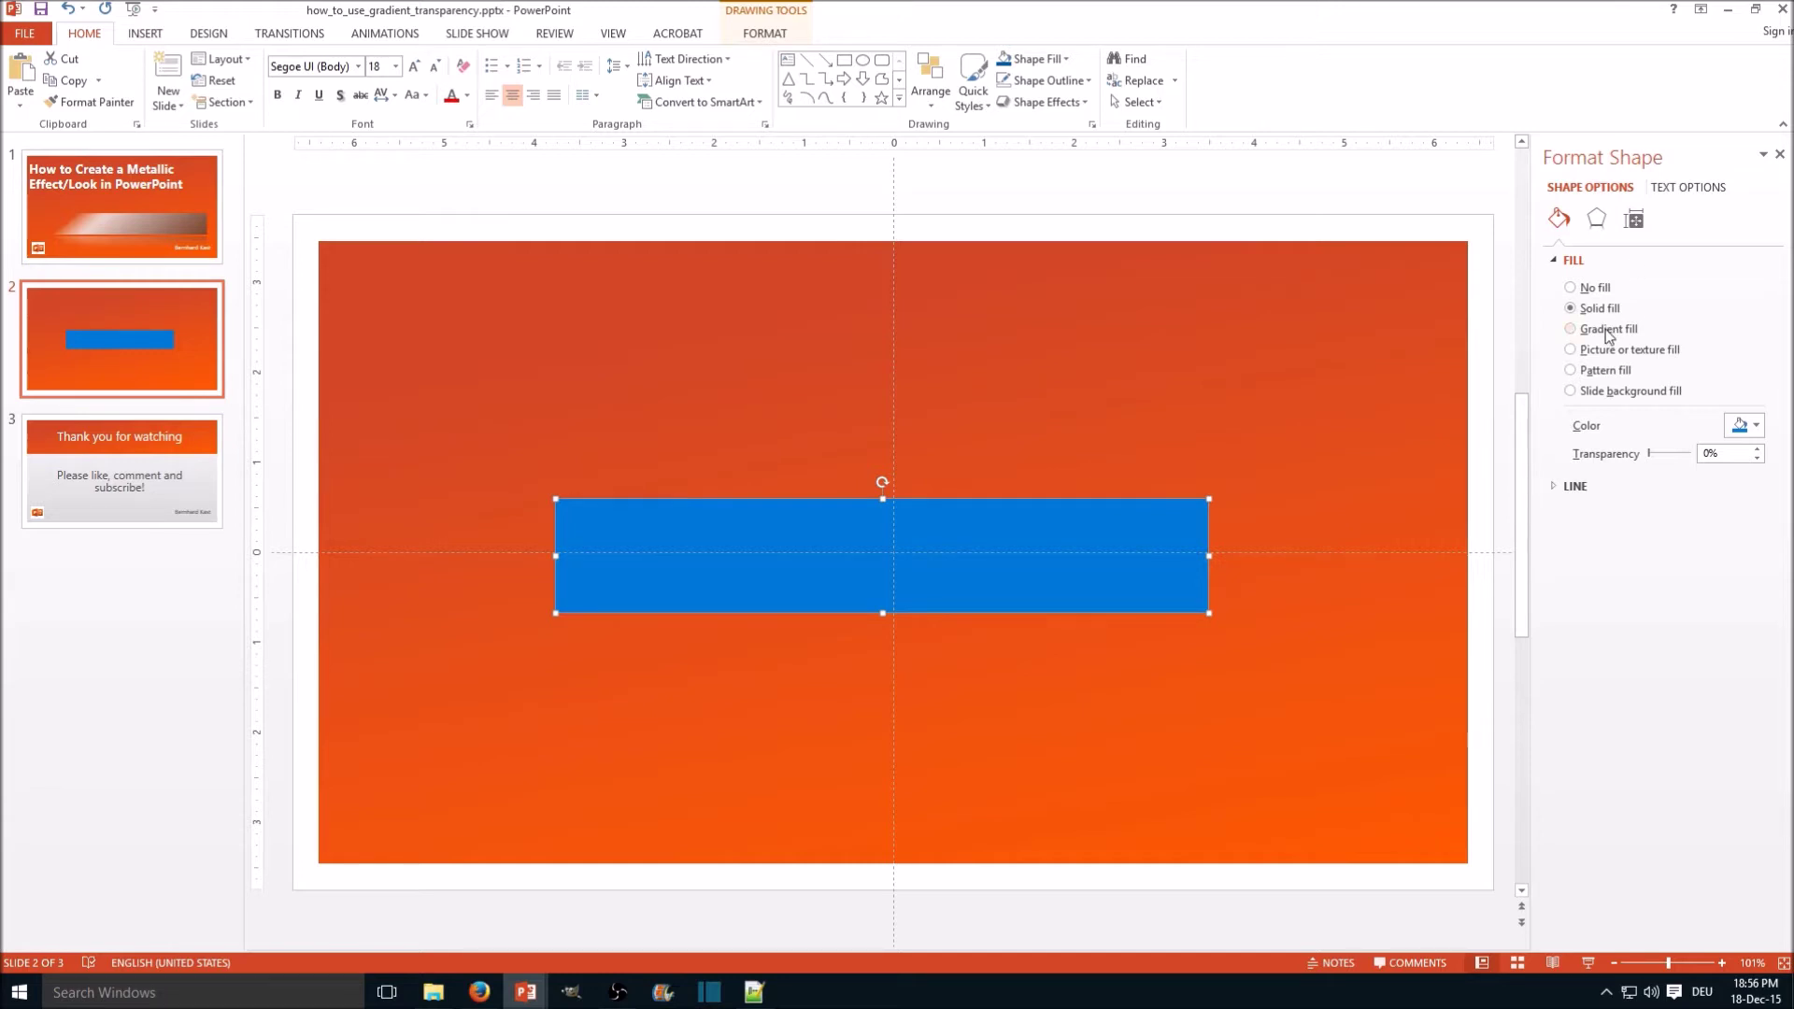
pyautogui.click(1608, 331)
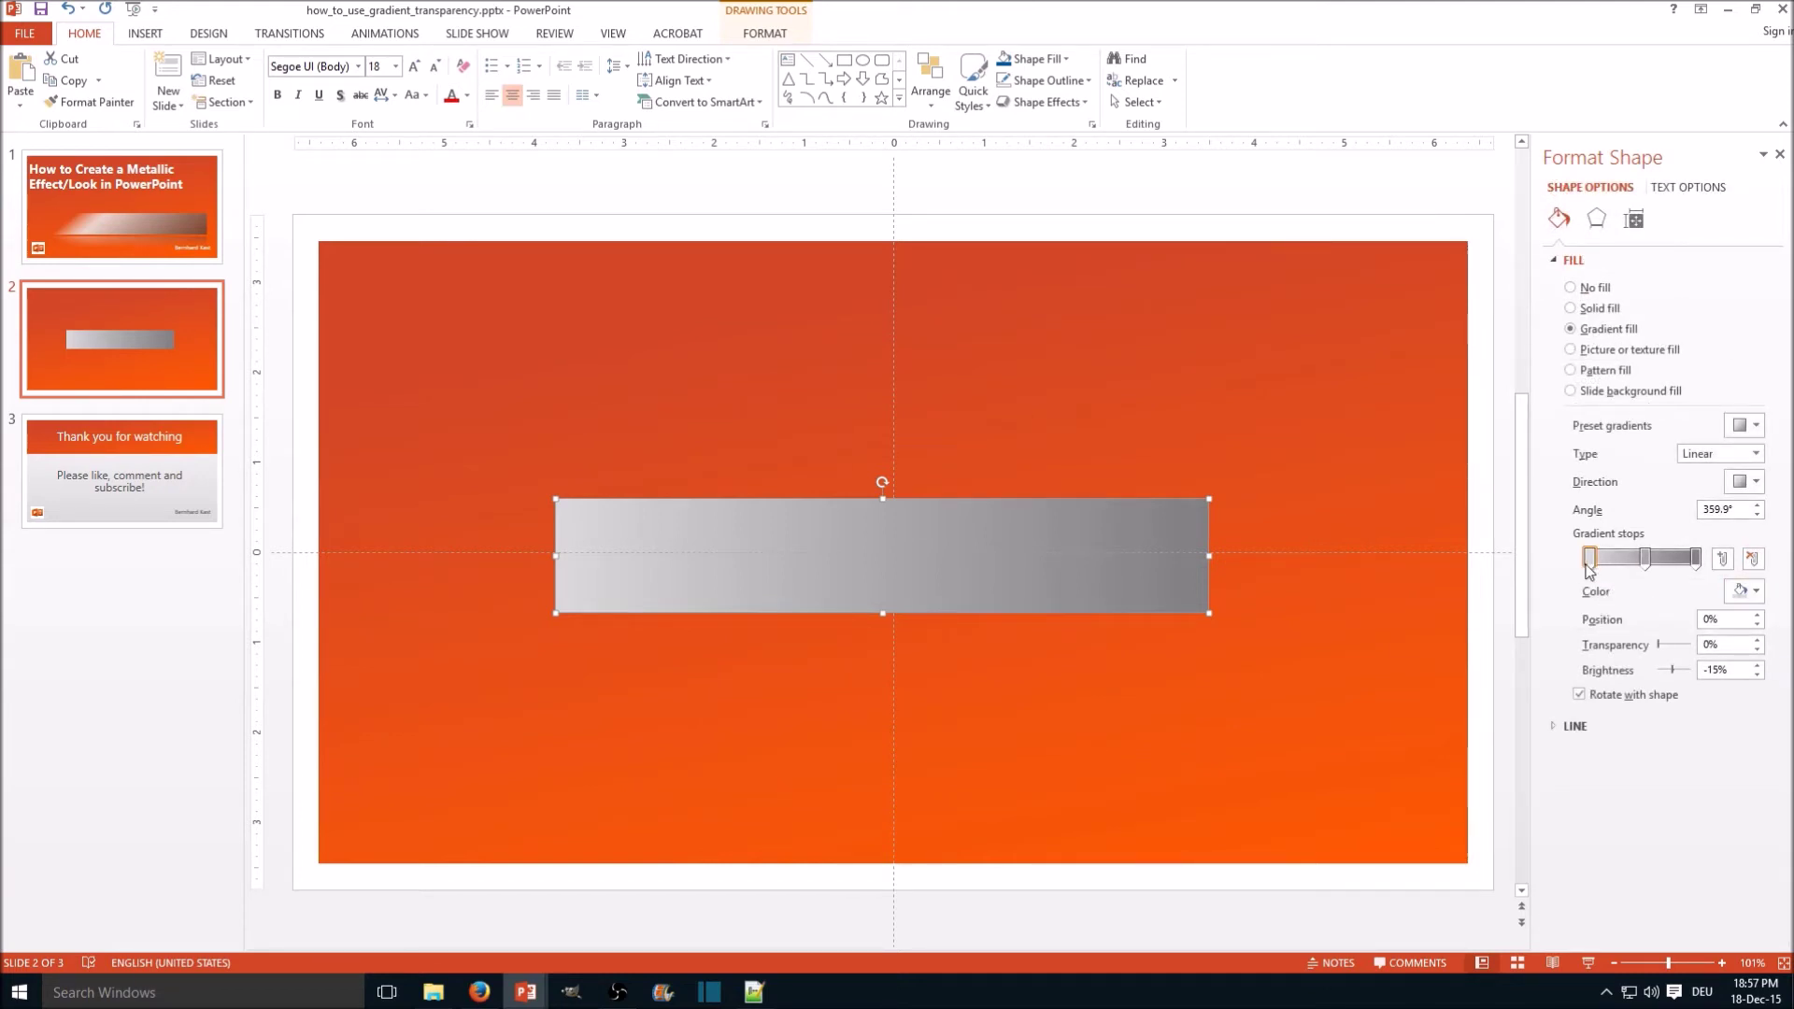
# Set the first gradient stop to light grey and check the middle and last stops
pyautogui.click(1696, 558)
pyautogui.click(1590, 559)
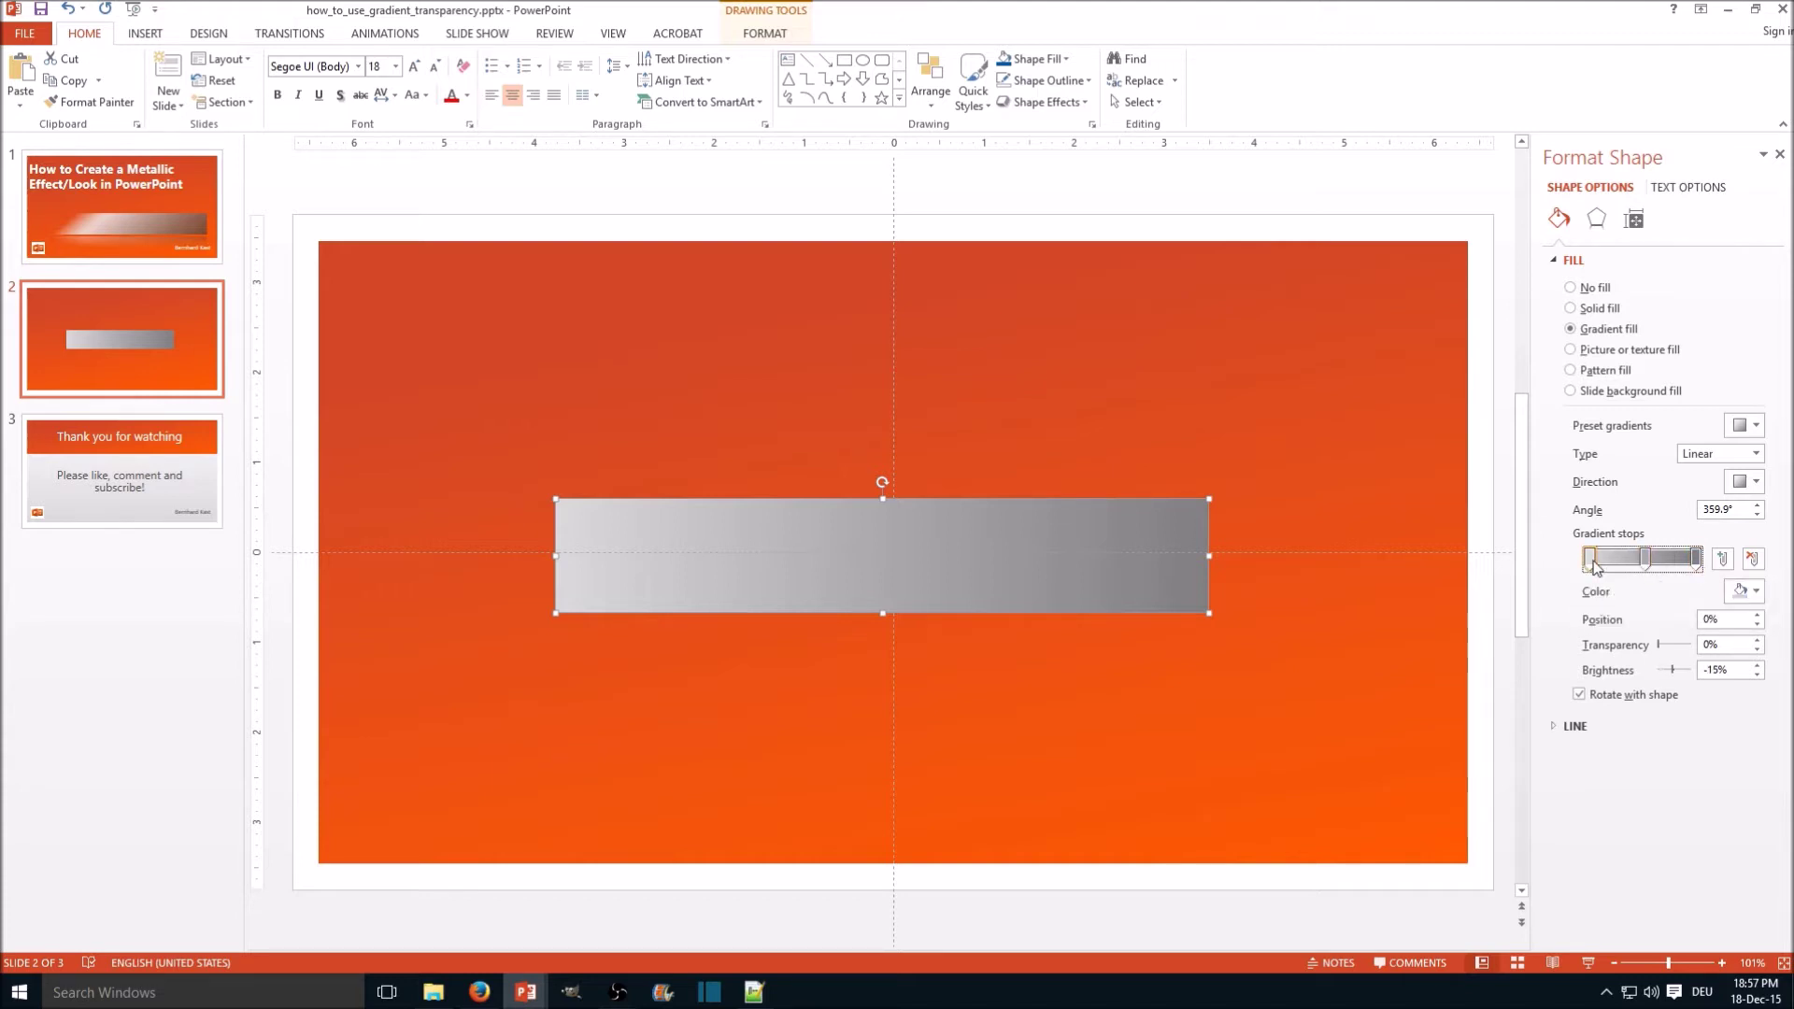
pyautogui.click(1743, 590)
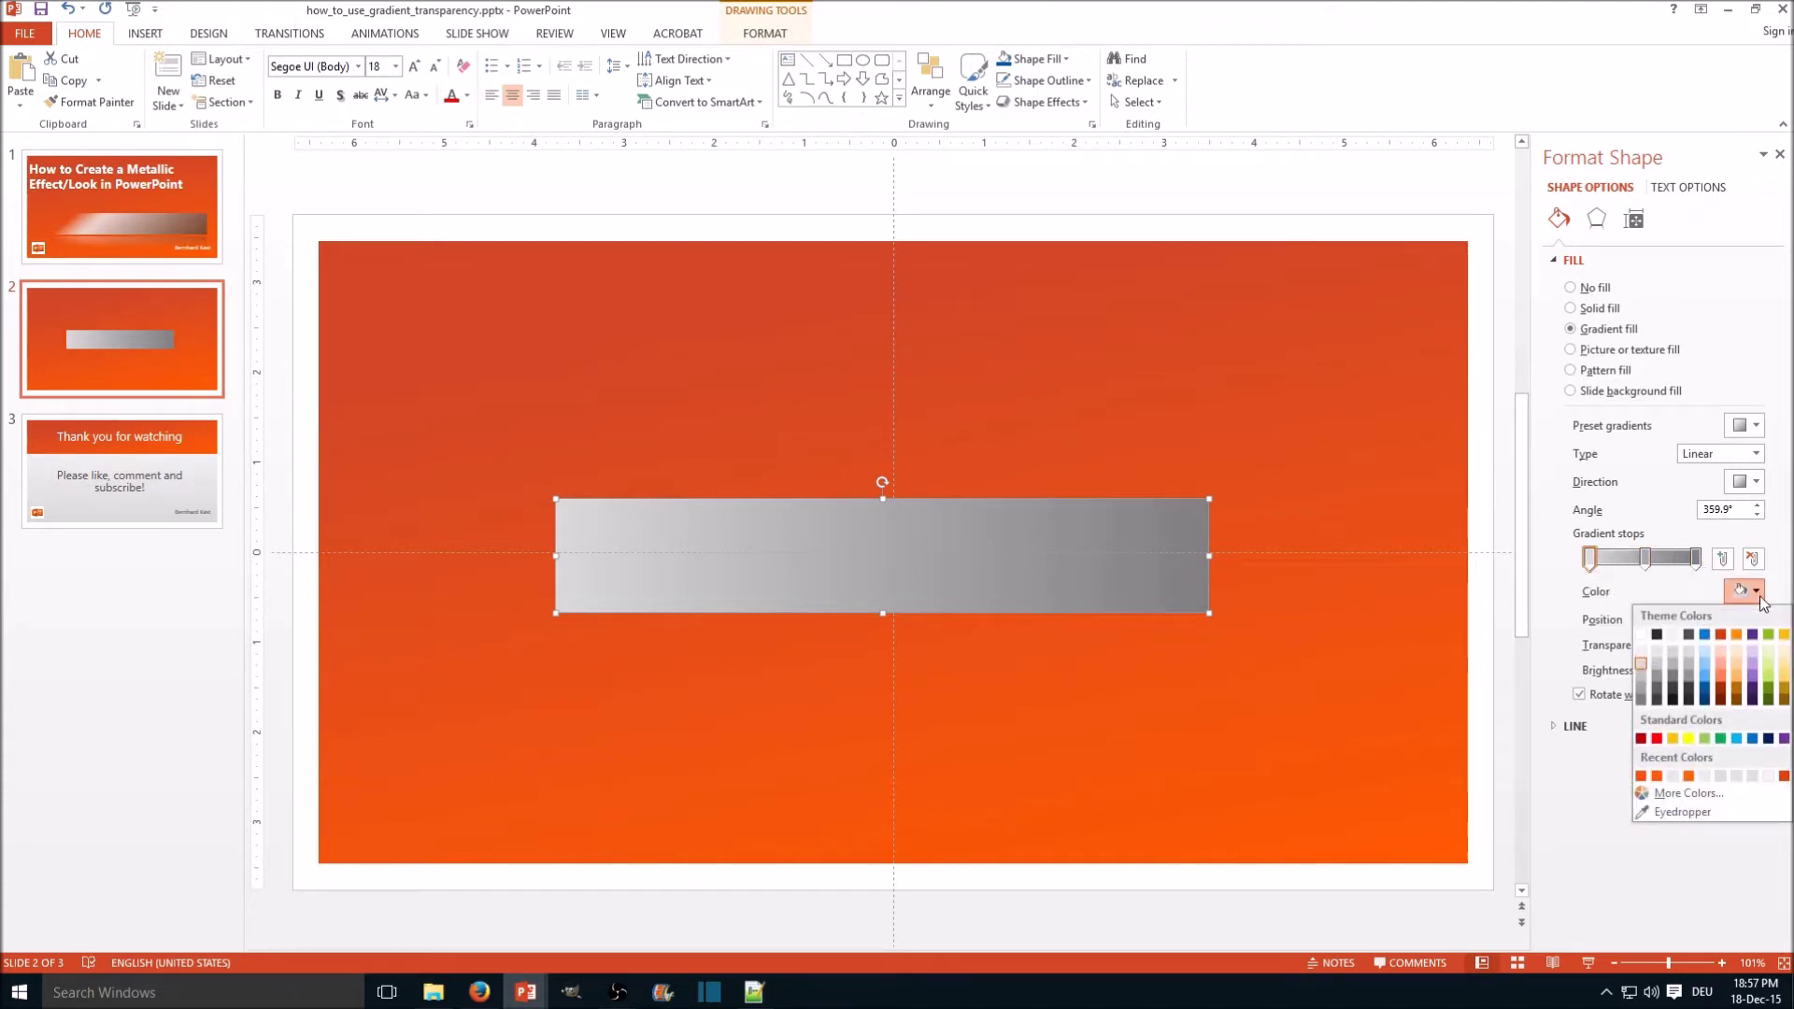
pyautogui.click(1644, 664)
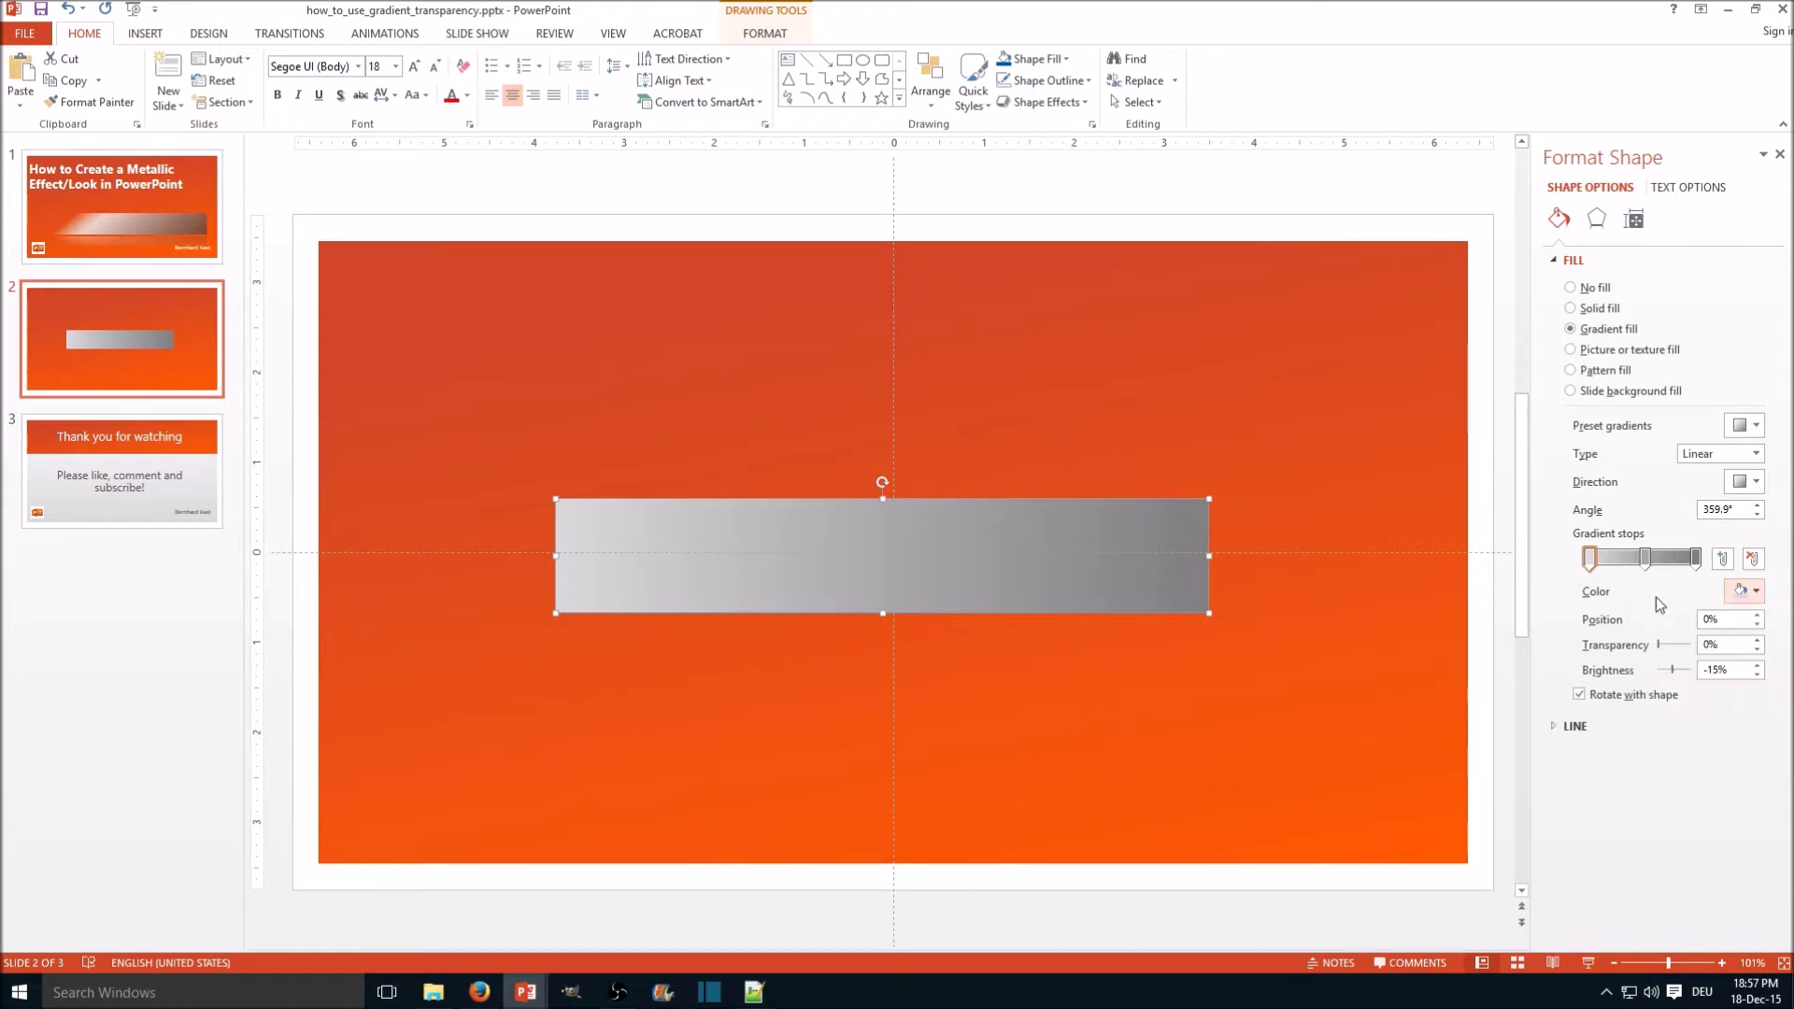
pyautogui.click(1645, 558)
pyautogui.click(1696, 558)
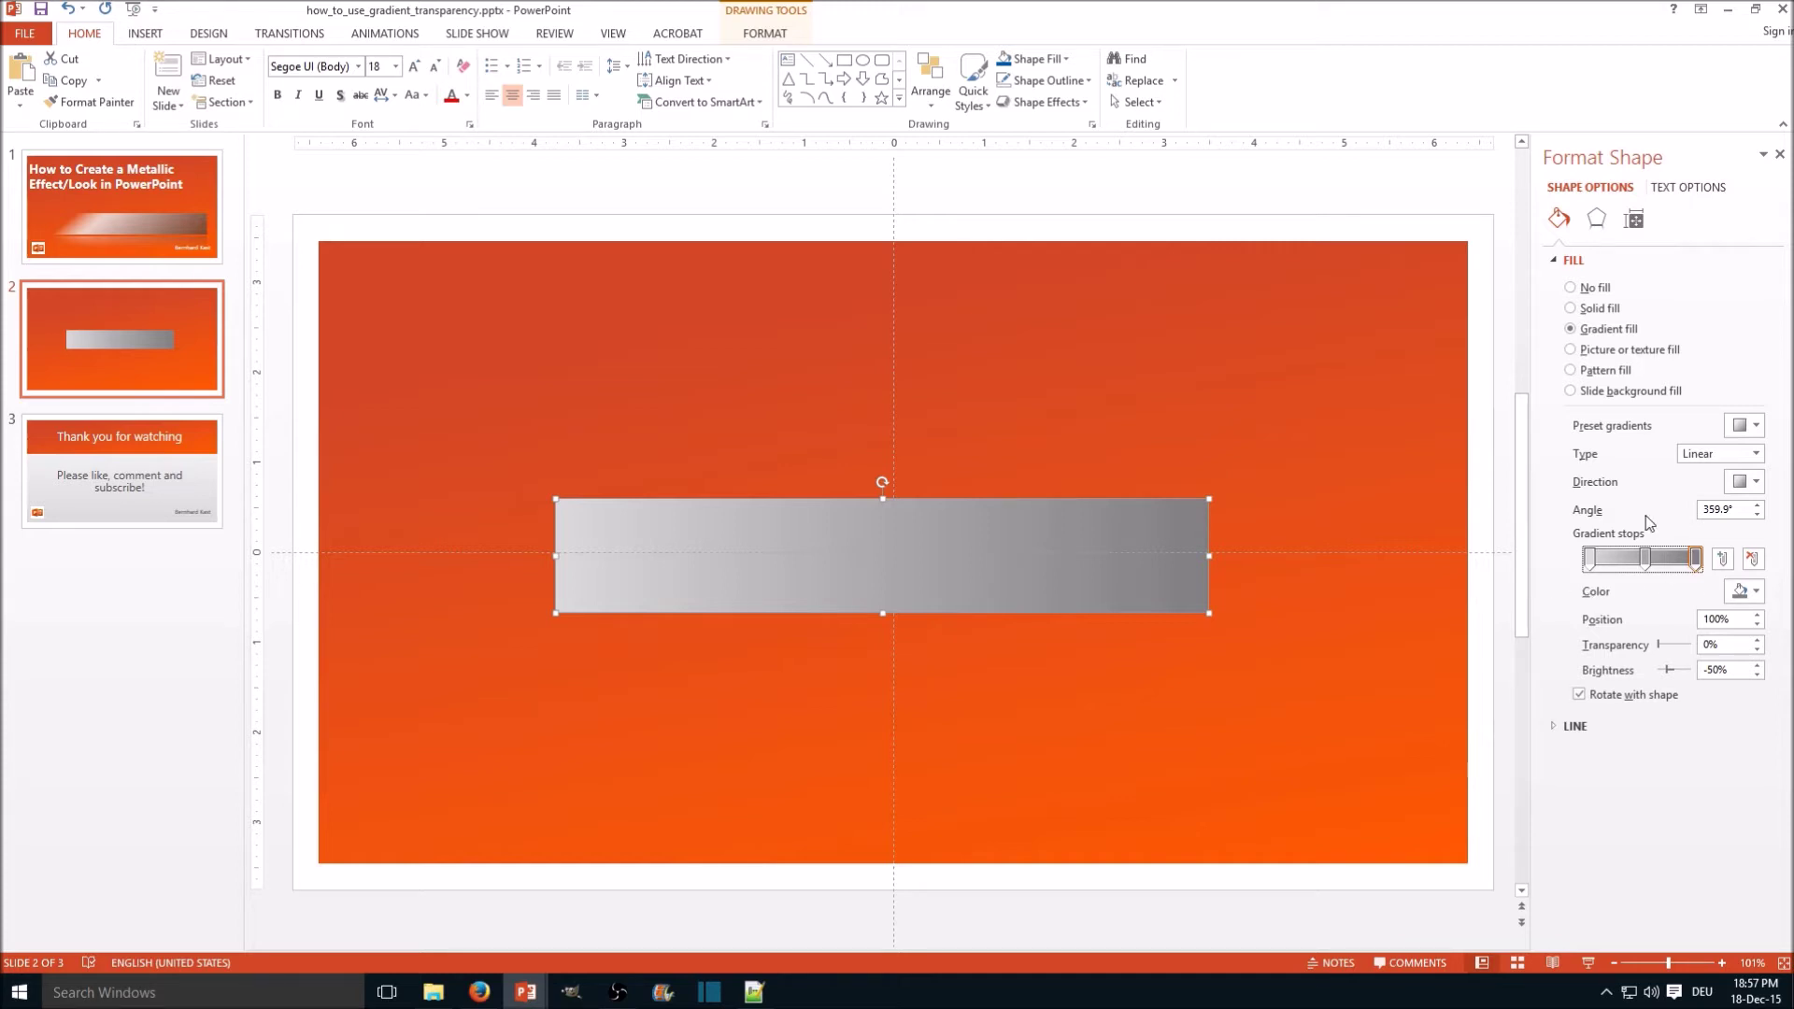
pyautogui.click(1589, 558)
# Give the first gradient stop 100% transparency at position 17%, then compare with slide 1
pyautogui.moveTo(1657, 645); pyautogui.dragTo(1693, 653)
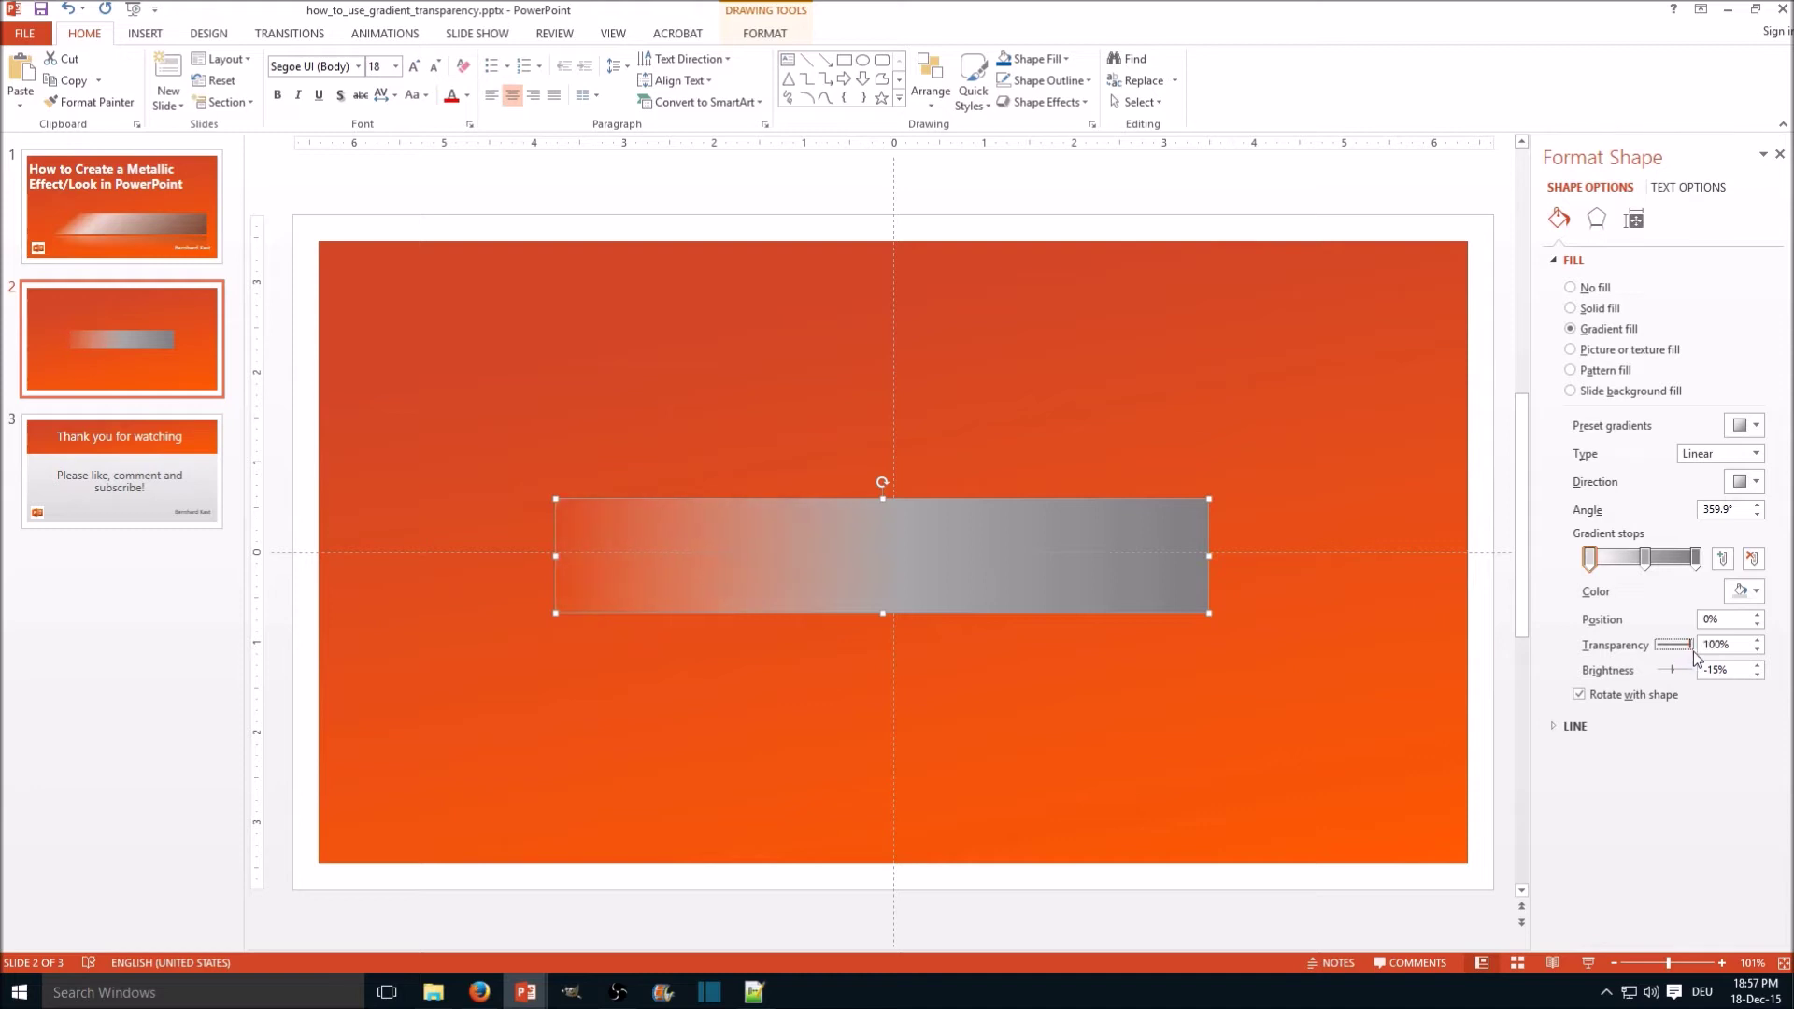
pyautogui.click(1591, 567)
pyautogui.moveTo(1590, 564); pyautogui.dragTo(1610, 568)
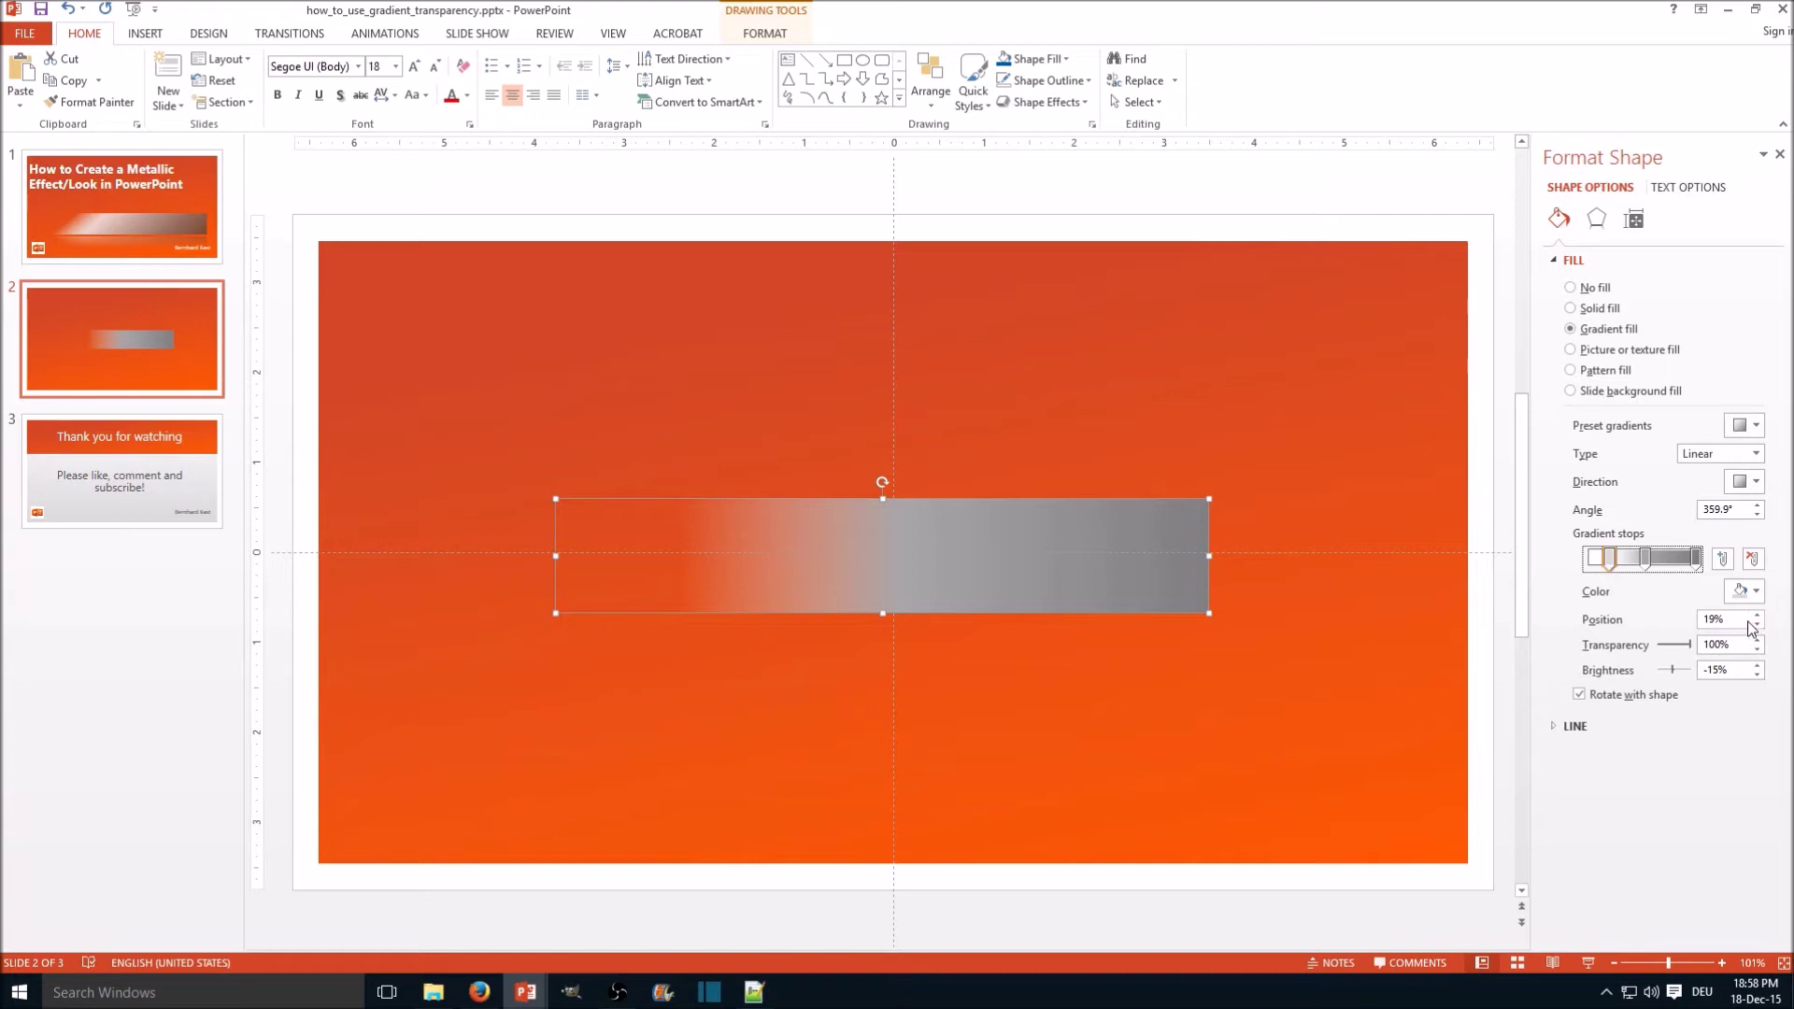
pyautogui.moveTo(1610, 567); pyautogui.dragTo(1607, 567)
pyautogui.click(157, 222)
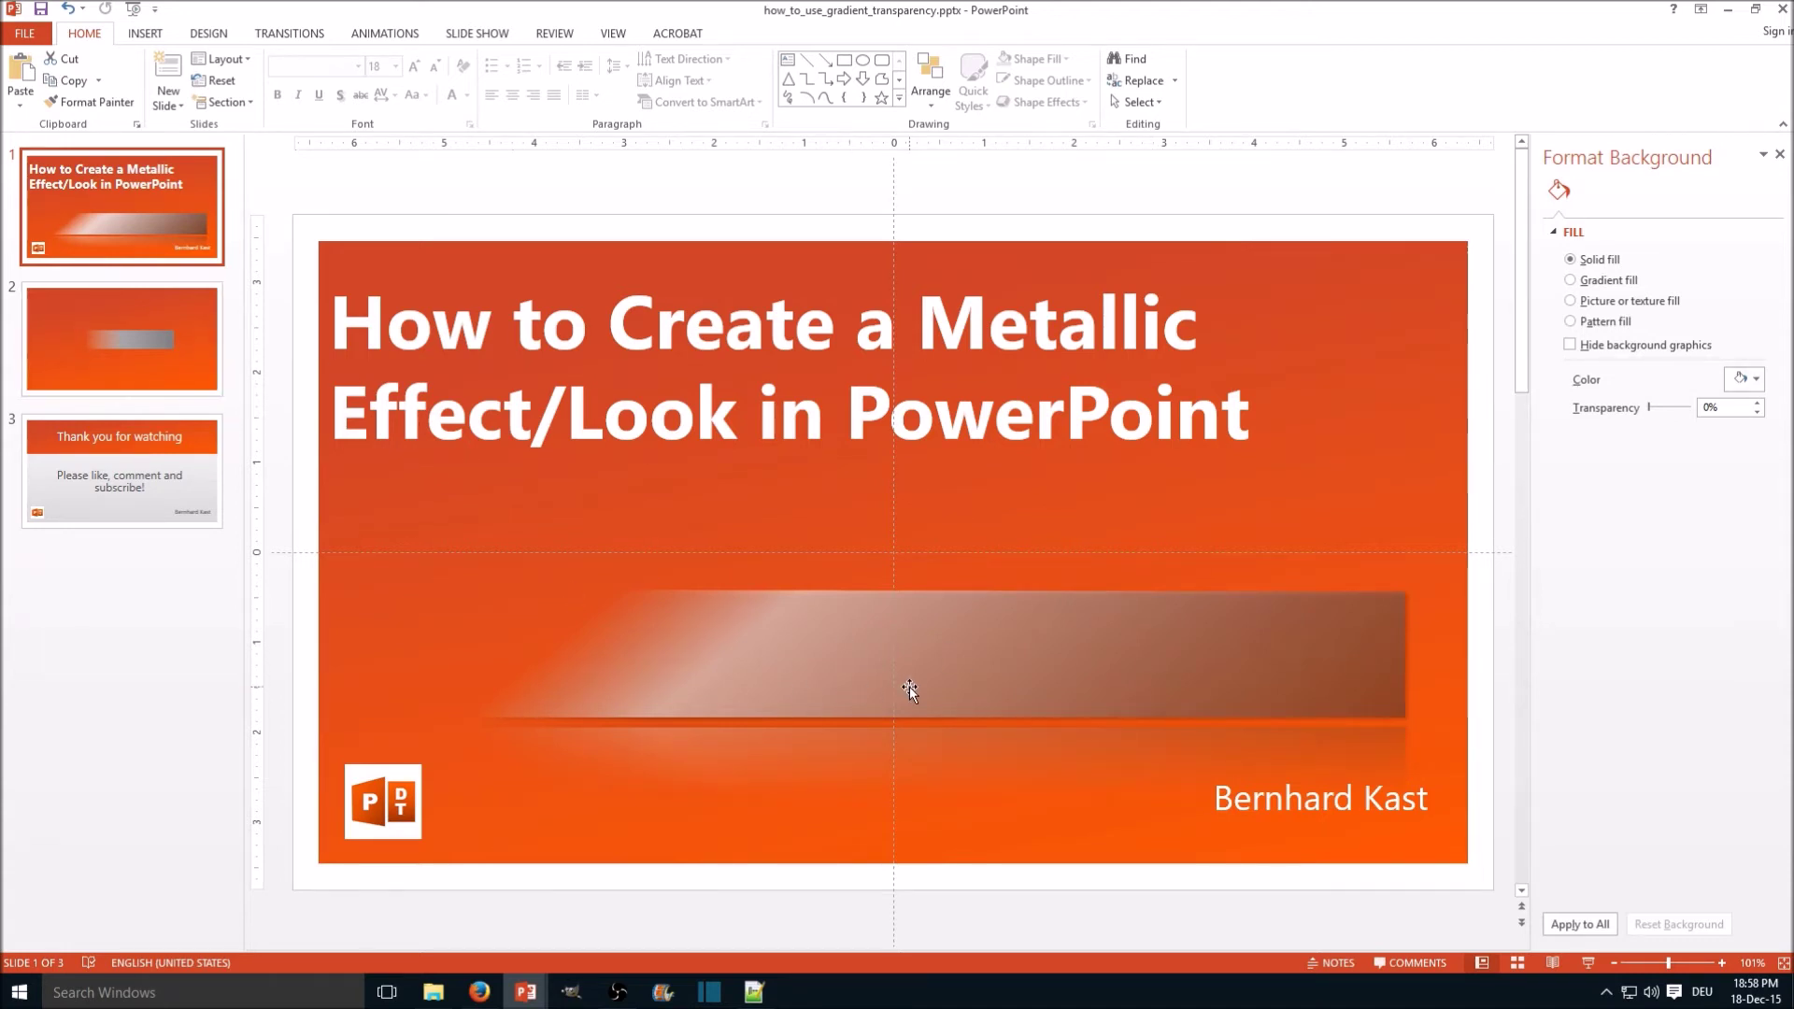
# On slide 2, lower the bar's gradient angle from 350° down to 310° and preview the slant
pyautogui.click(121, 339)
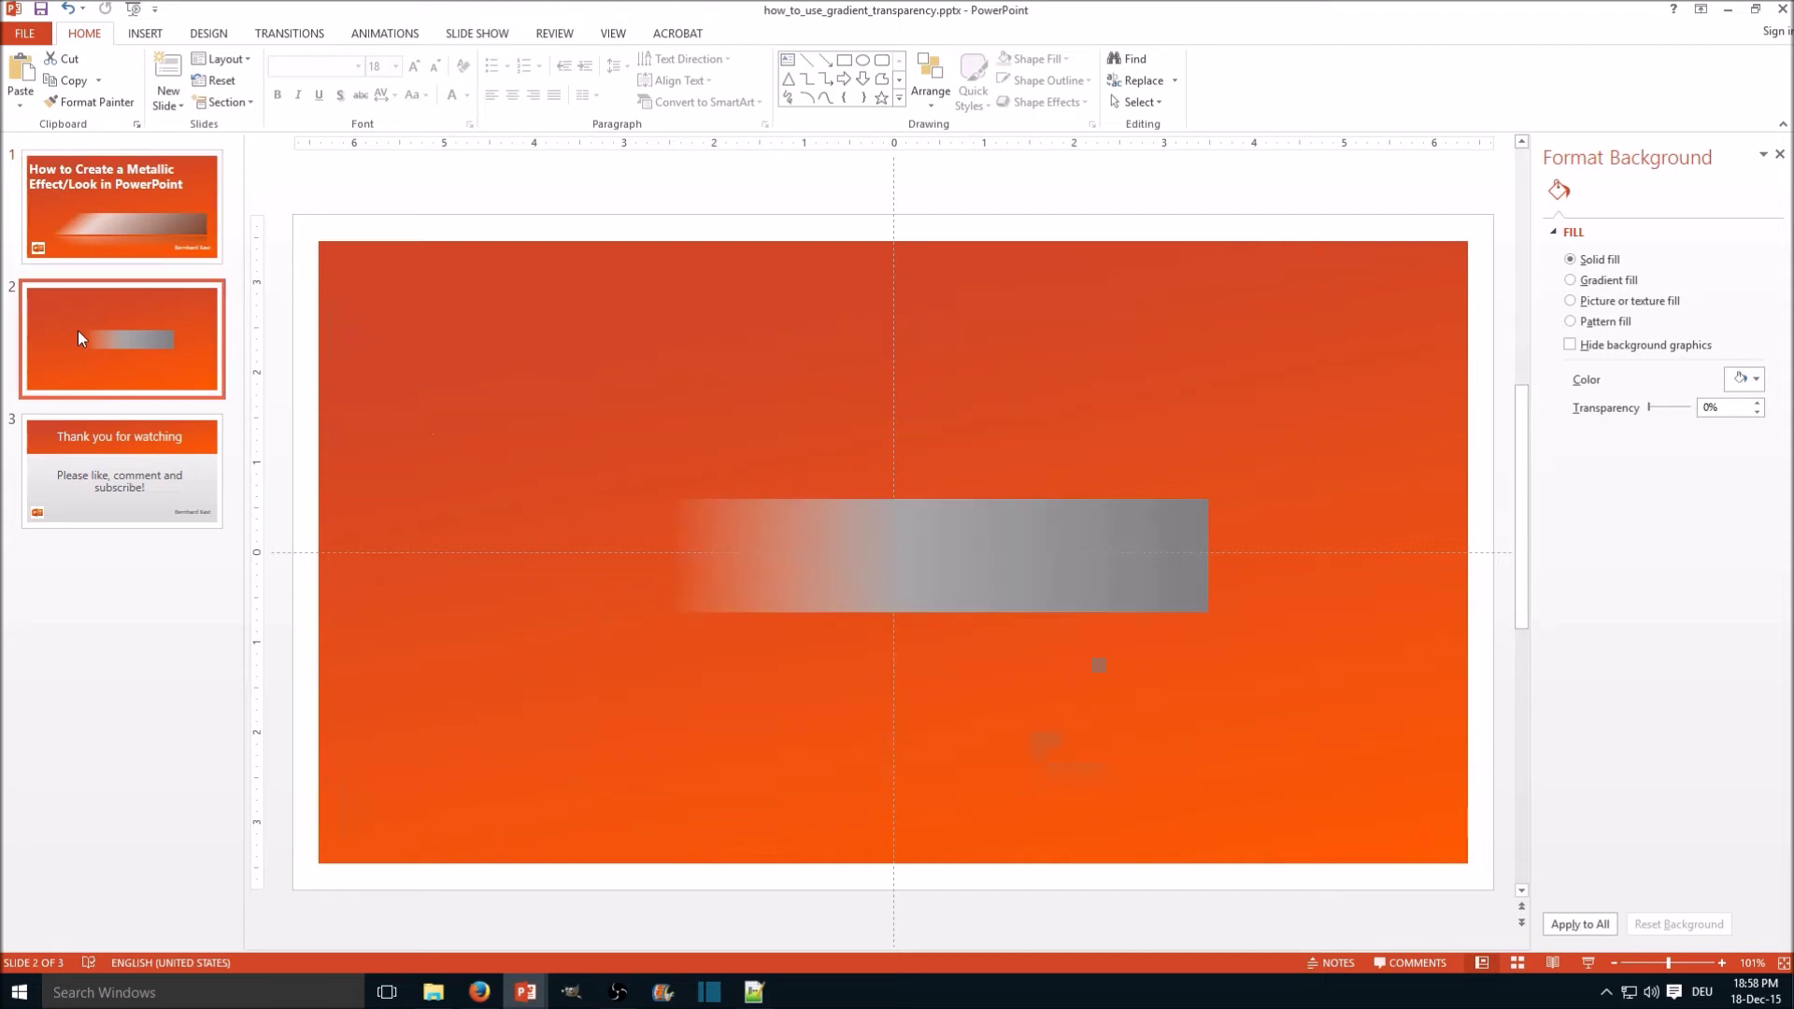
pyautogui.click(949, 531)
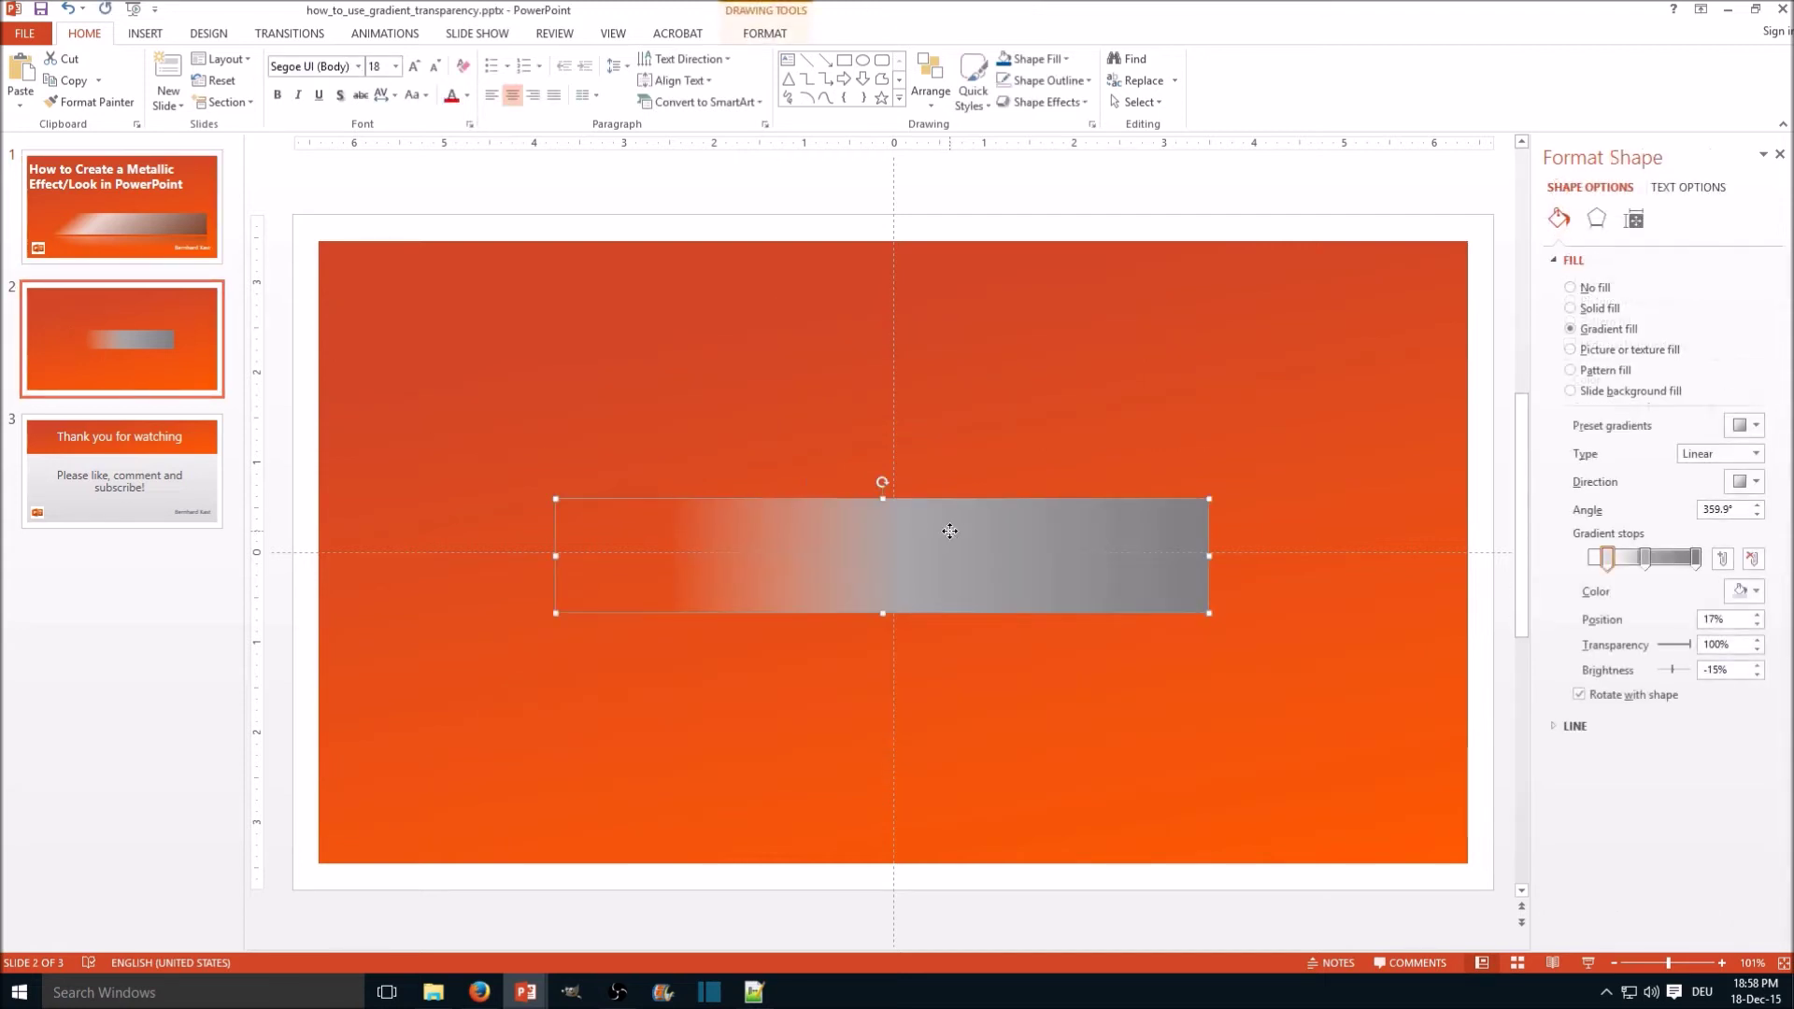
pyautogui.click(1758, 514)
pyautogui.click(1757, 514)
pyautogui.click(1757, 514)
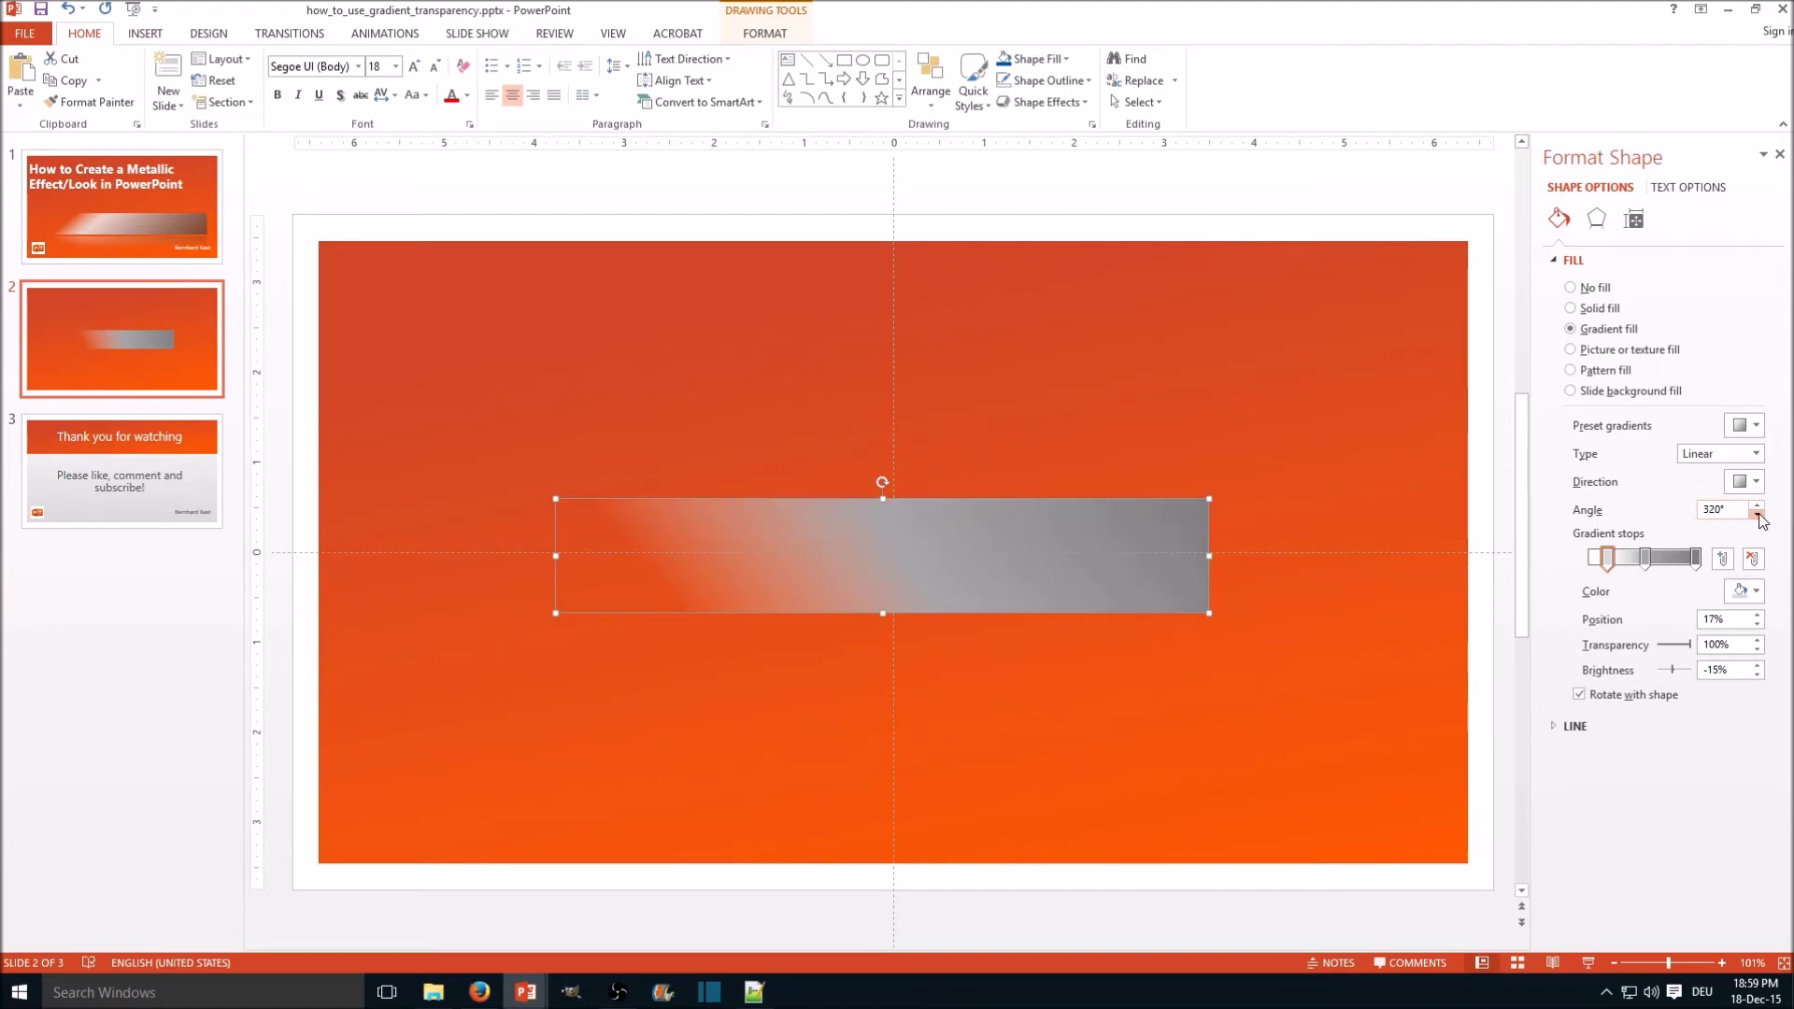
pyautogui.click(1757, 514)
pyautogui.click(1197, 755)
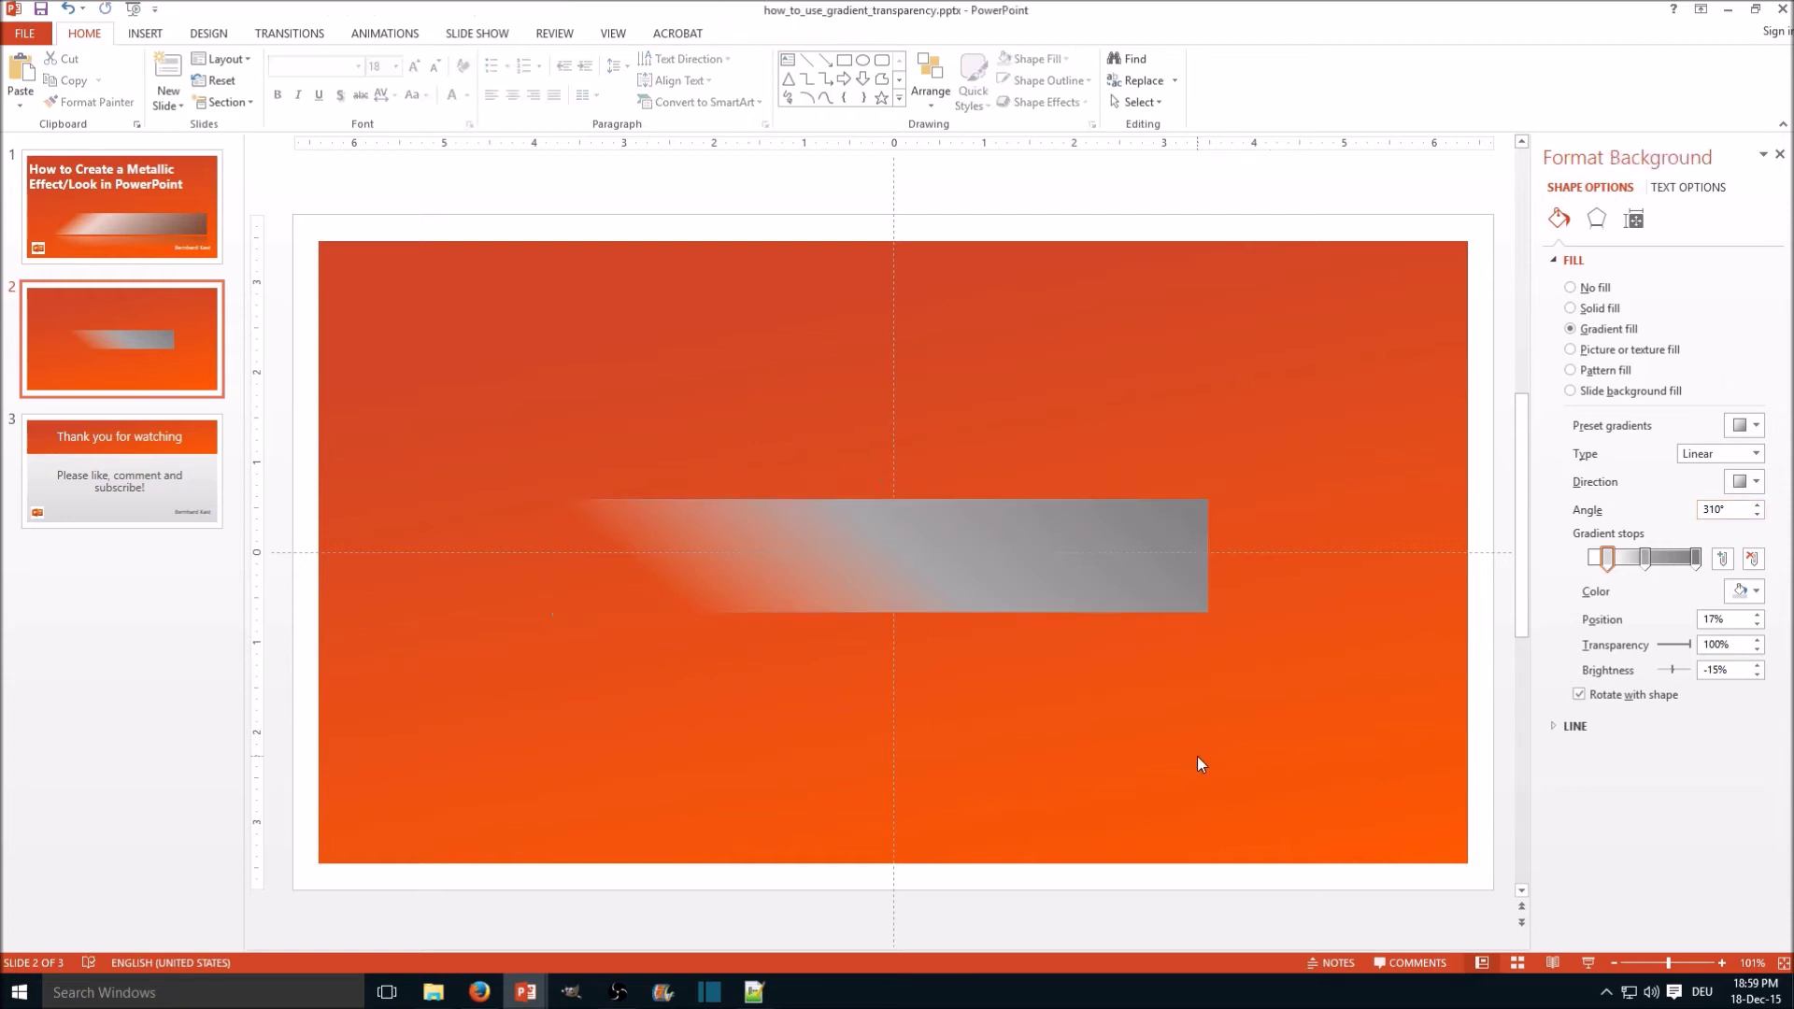
pyautogui.click(647, 518)
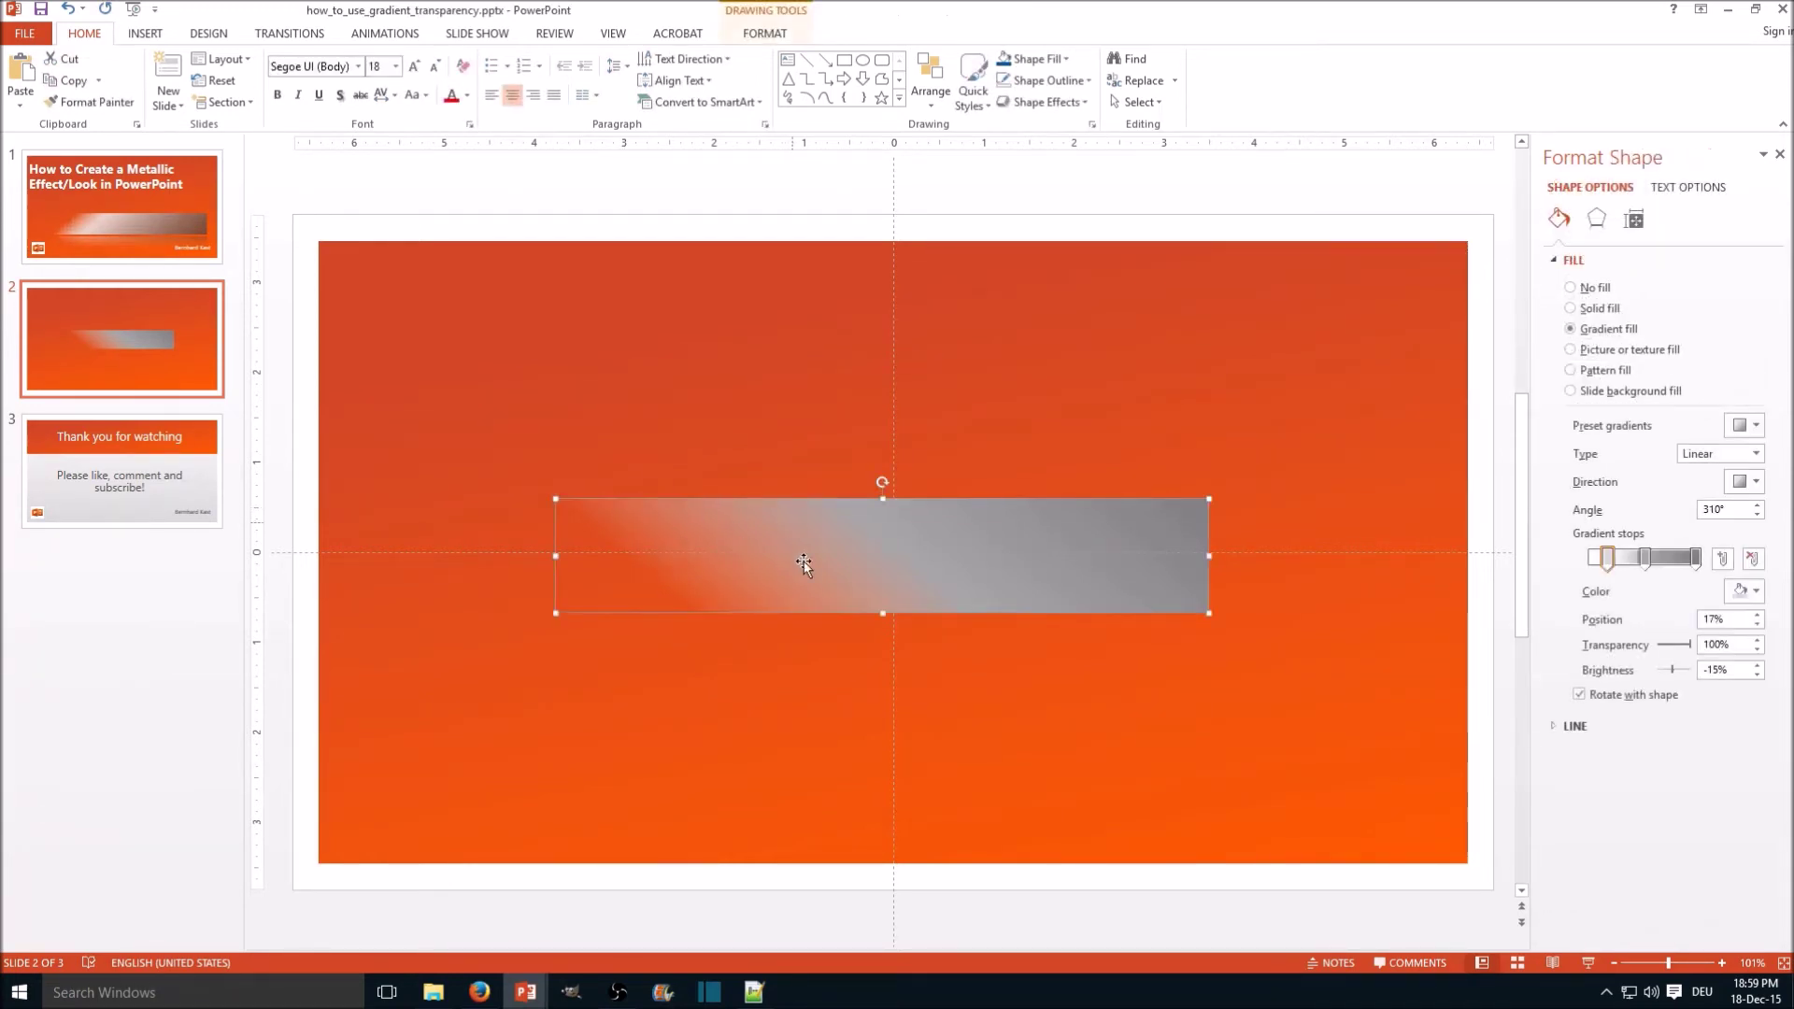
pyautogui.click(837, 677)
# Use Edit Points to pull the bar's bottom-left vertex up and to the right
pyautogui.click(845, 551)
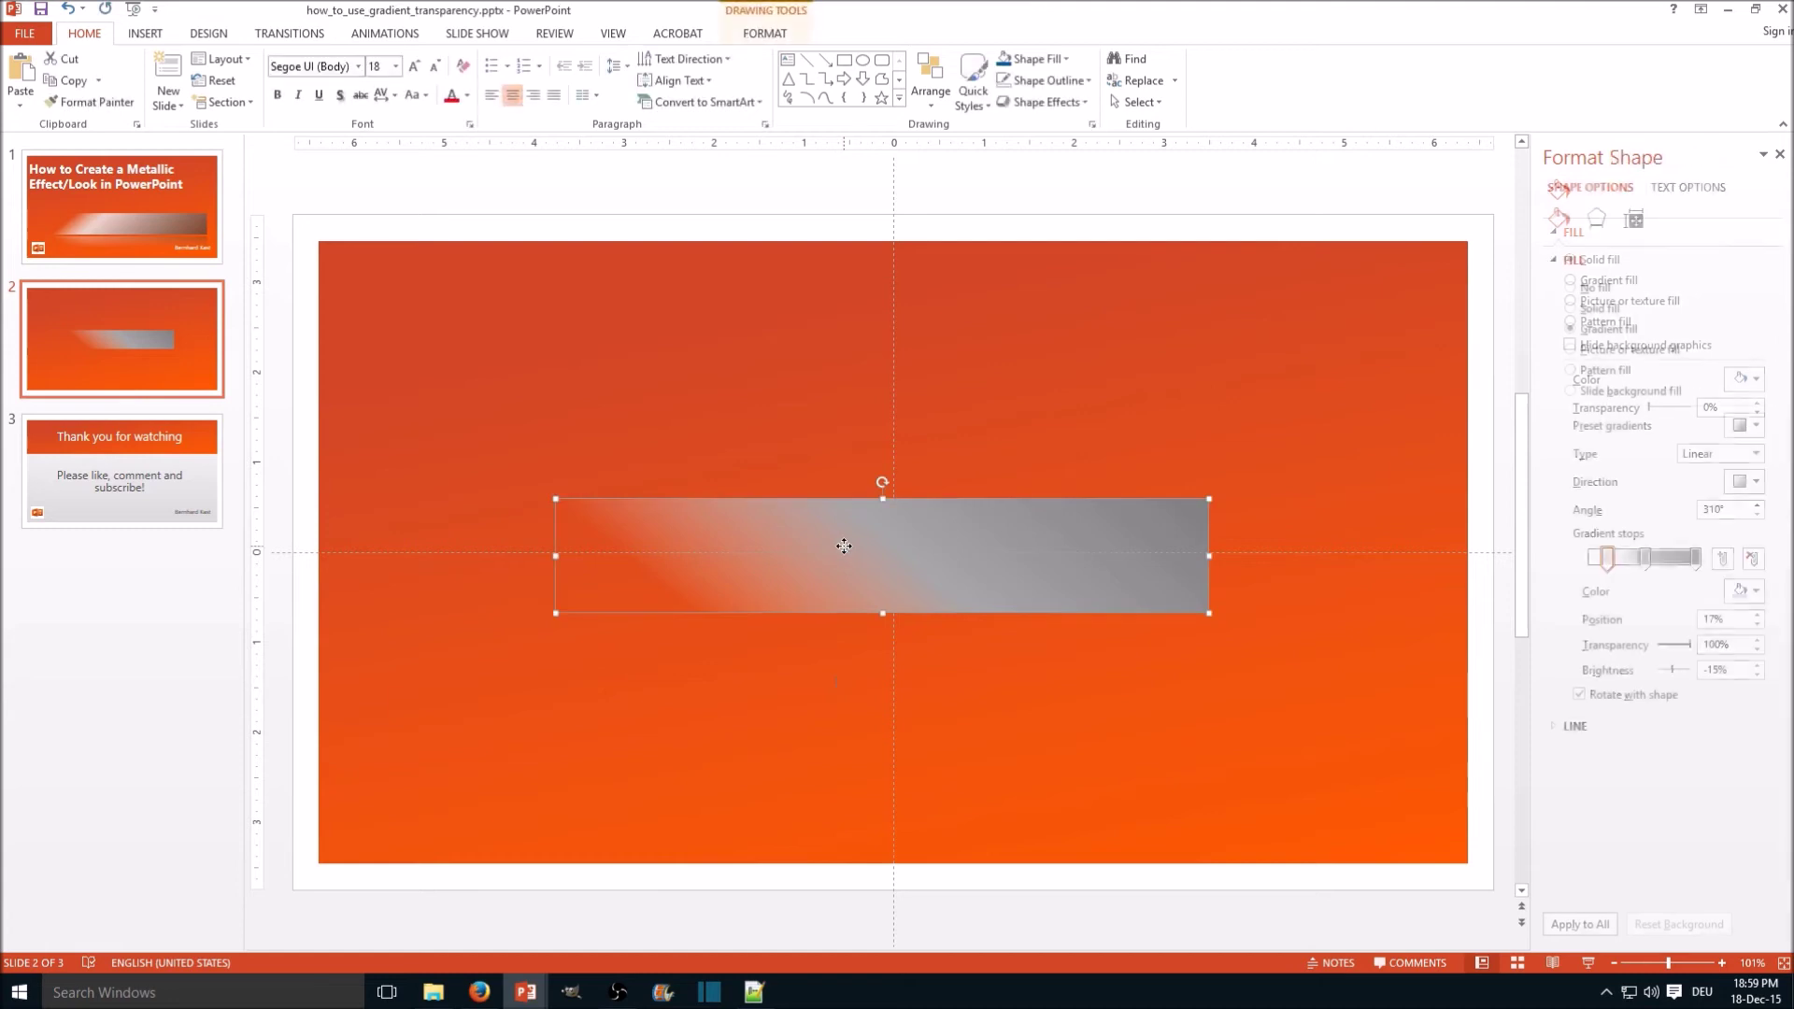
pyautogui.rightClick(844, 551)
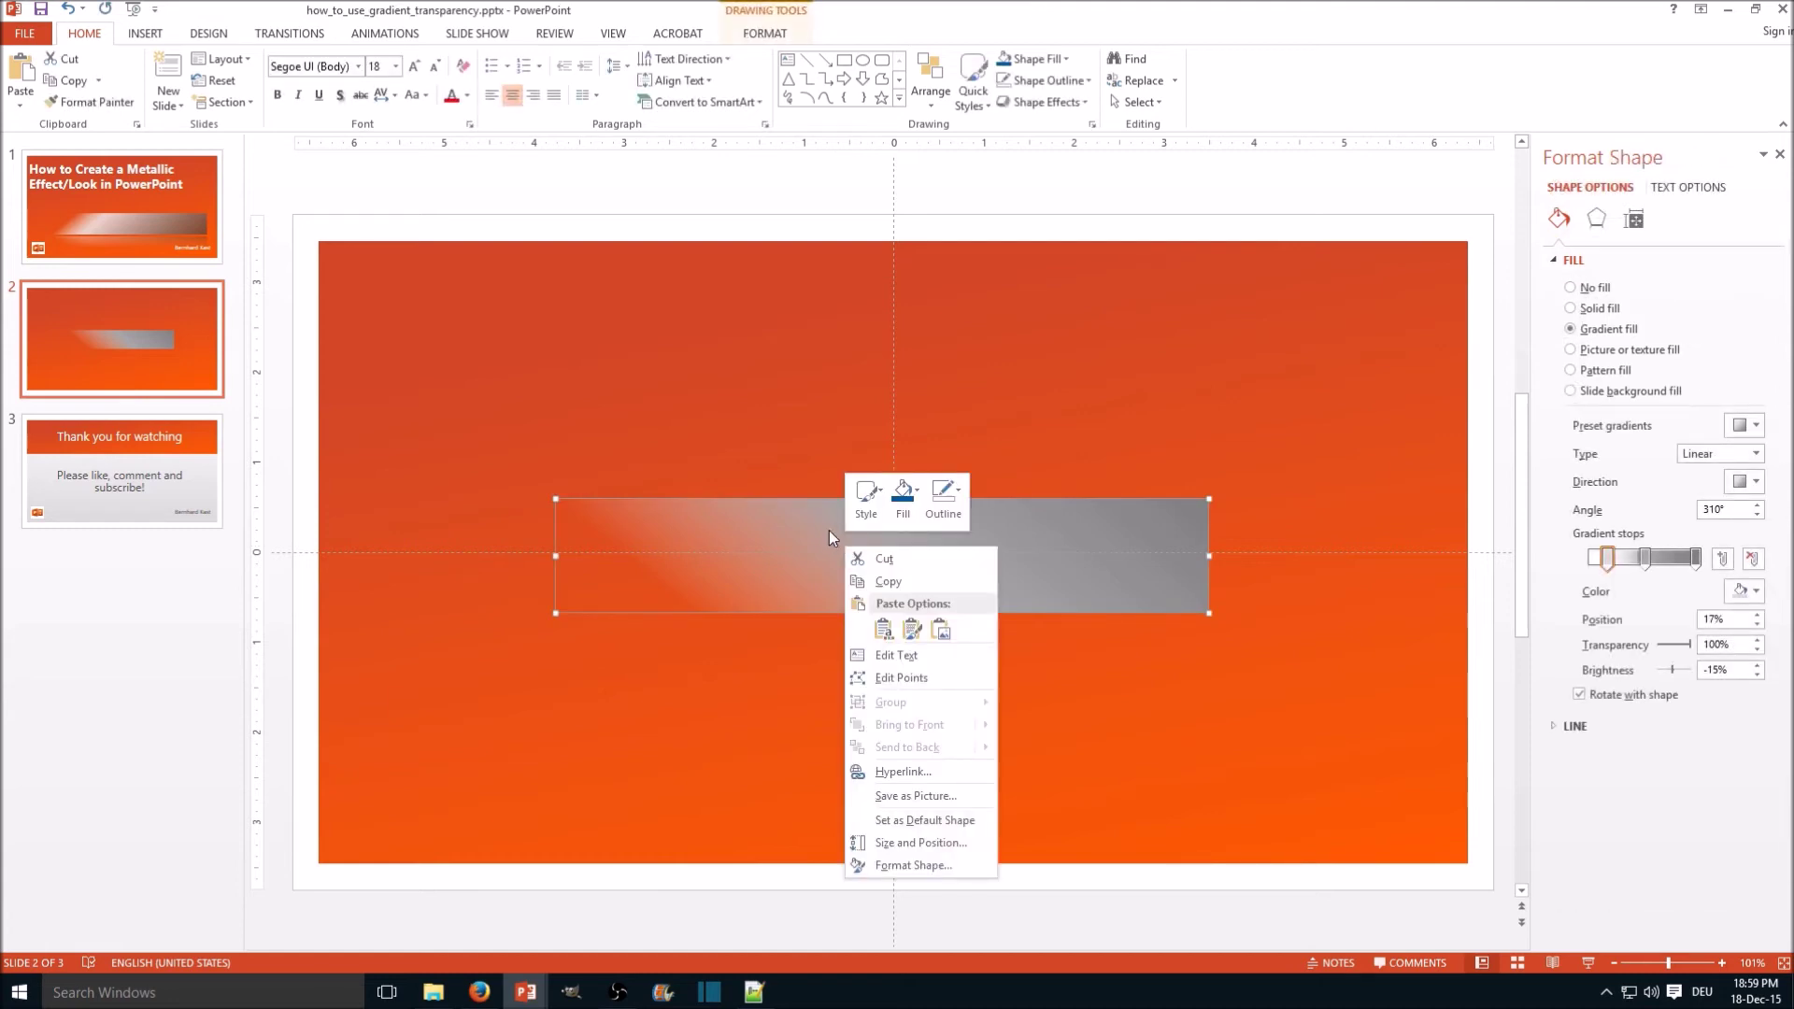
pyautogui.click(902, 676)
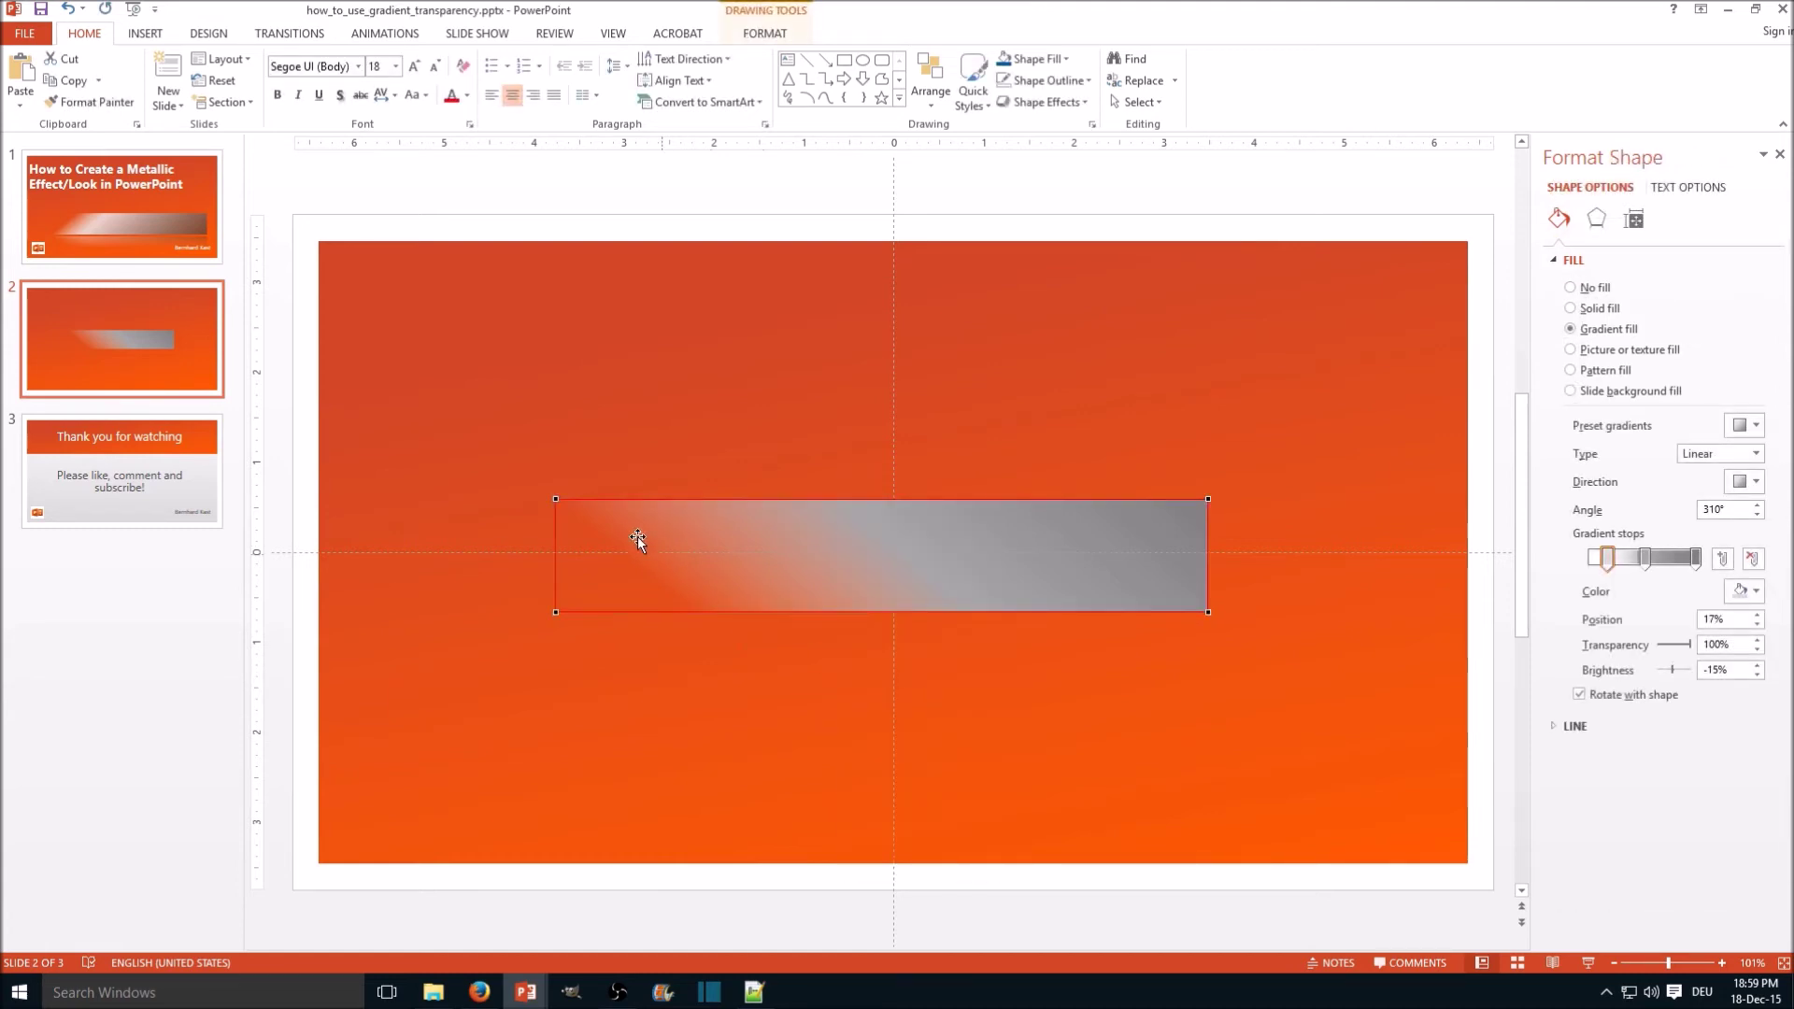
pyautogui.moveTo(557, 612); pyautogui.dragTo(680, 613)
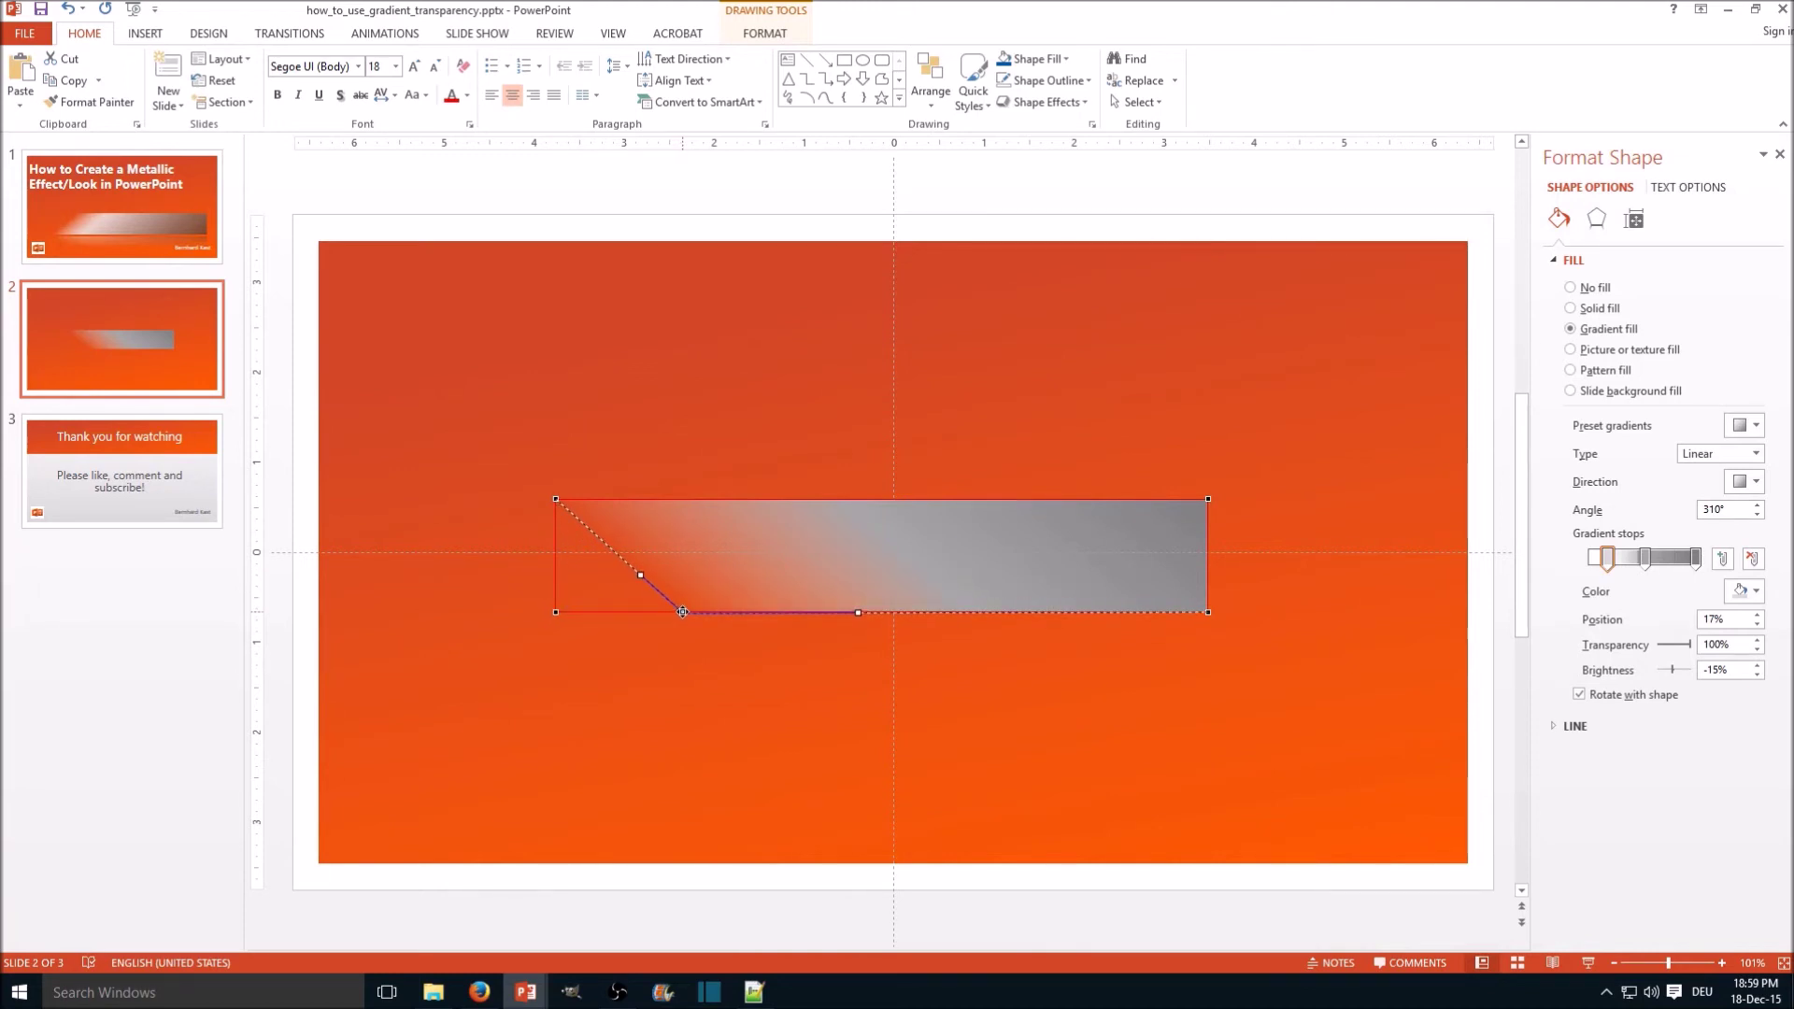
pyautogui.click(695, 660)
pyautogui.click(987, 608)
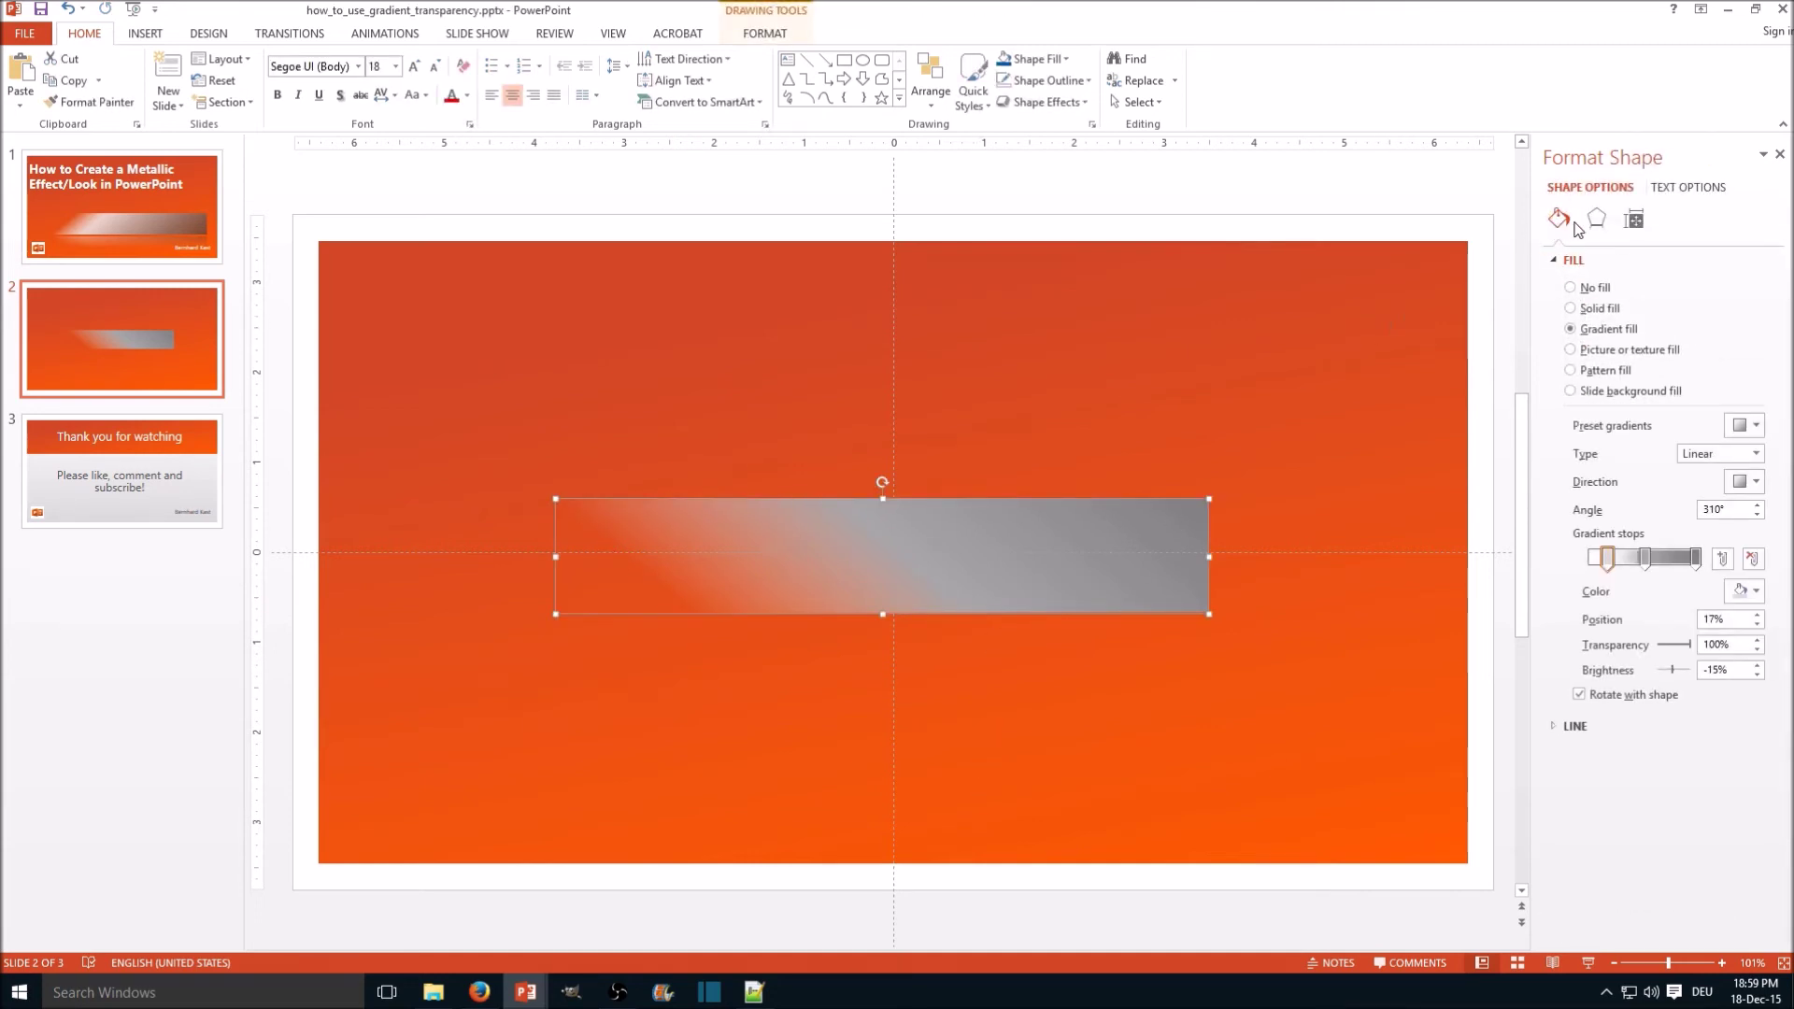
# Apply the Tight Reflection, 4 pt offset preset to the bar and preview it
pyautogui.click(1598, 221)
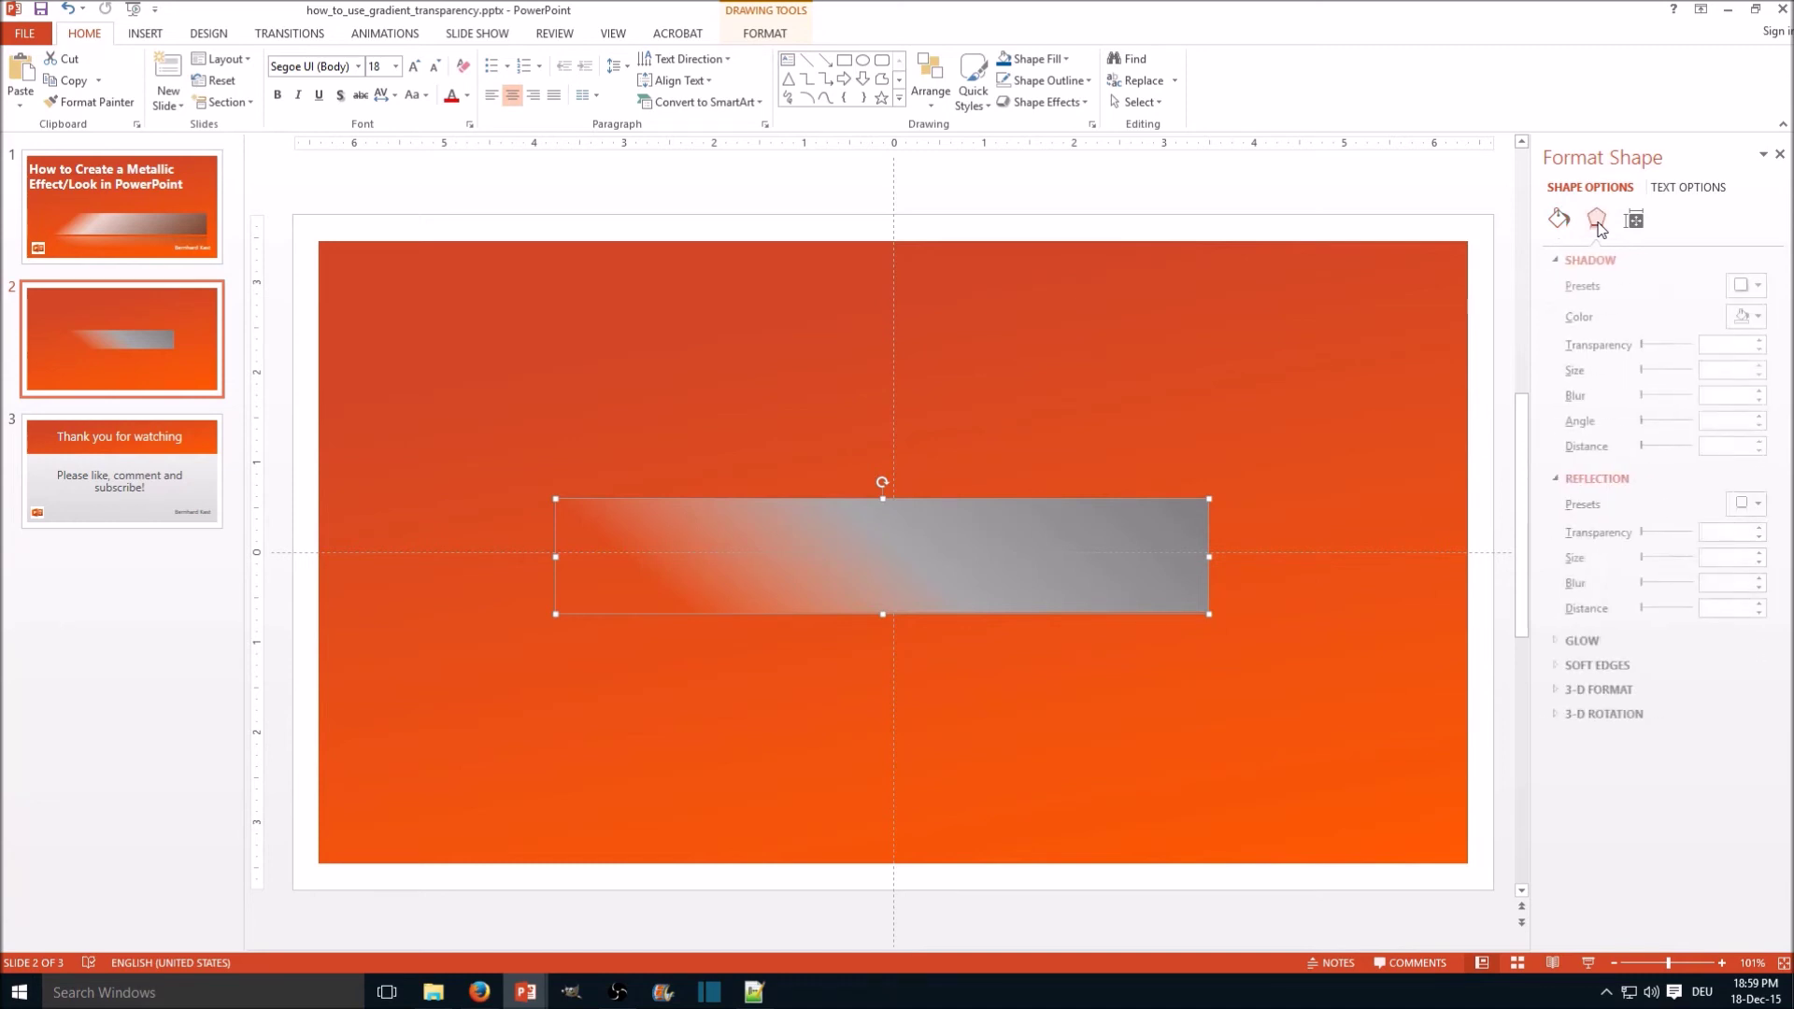
pyautogui.click(1756, 505)
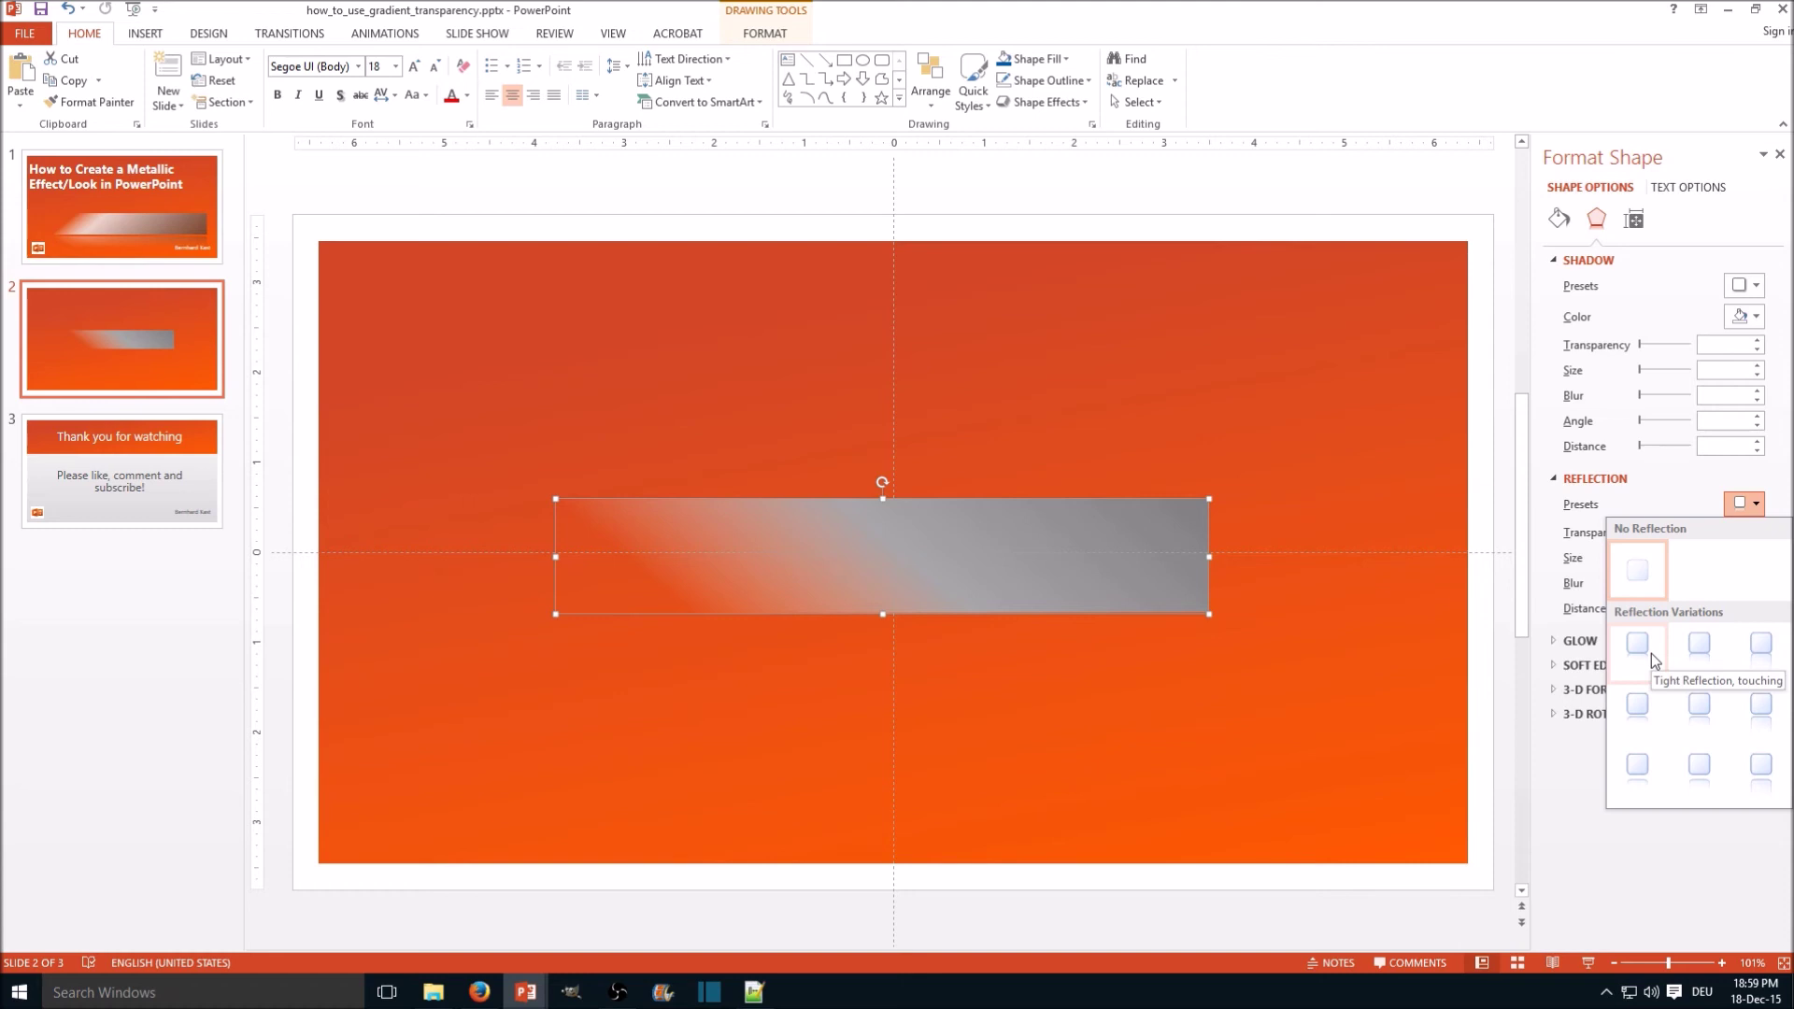
pyautogui.click(1639, 706)
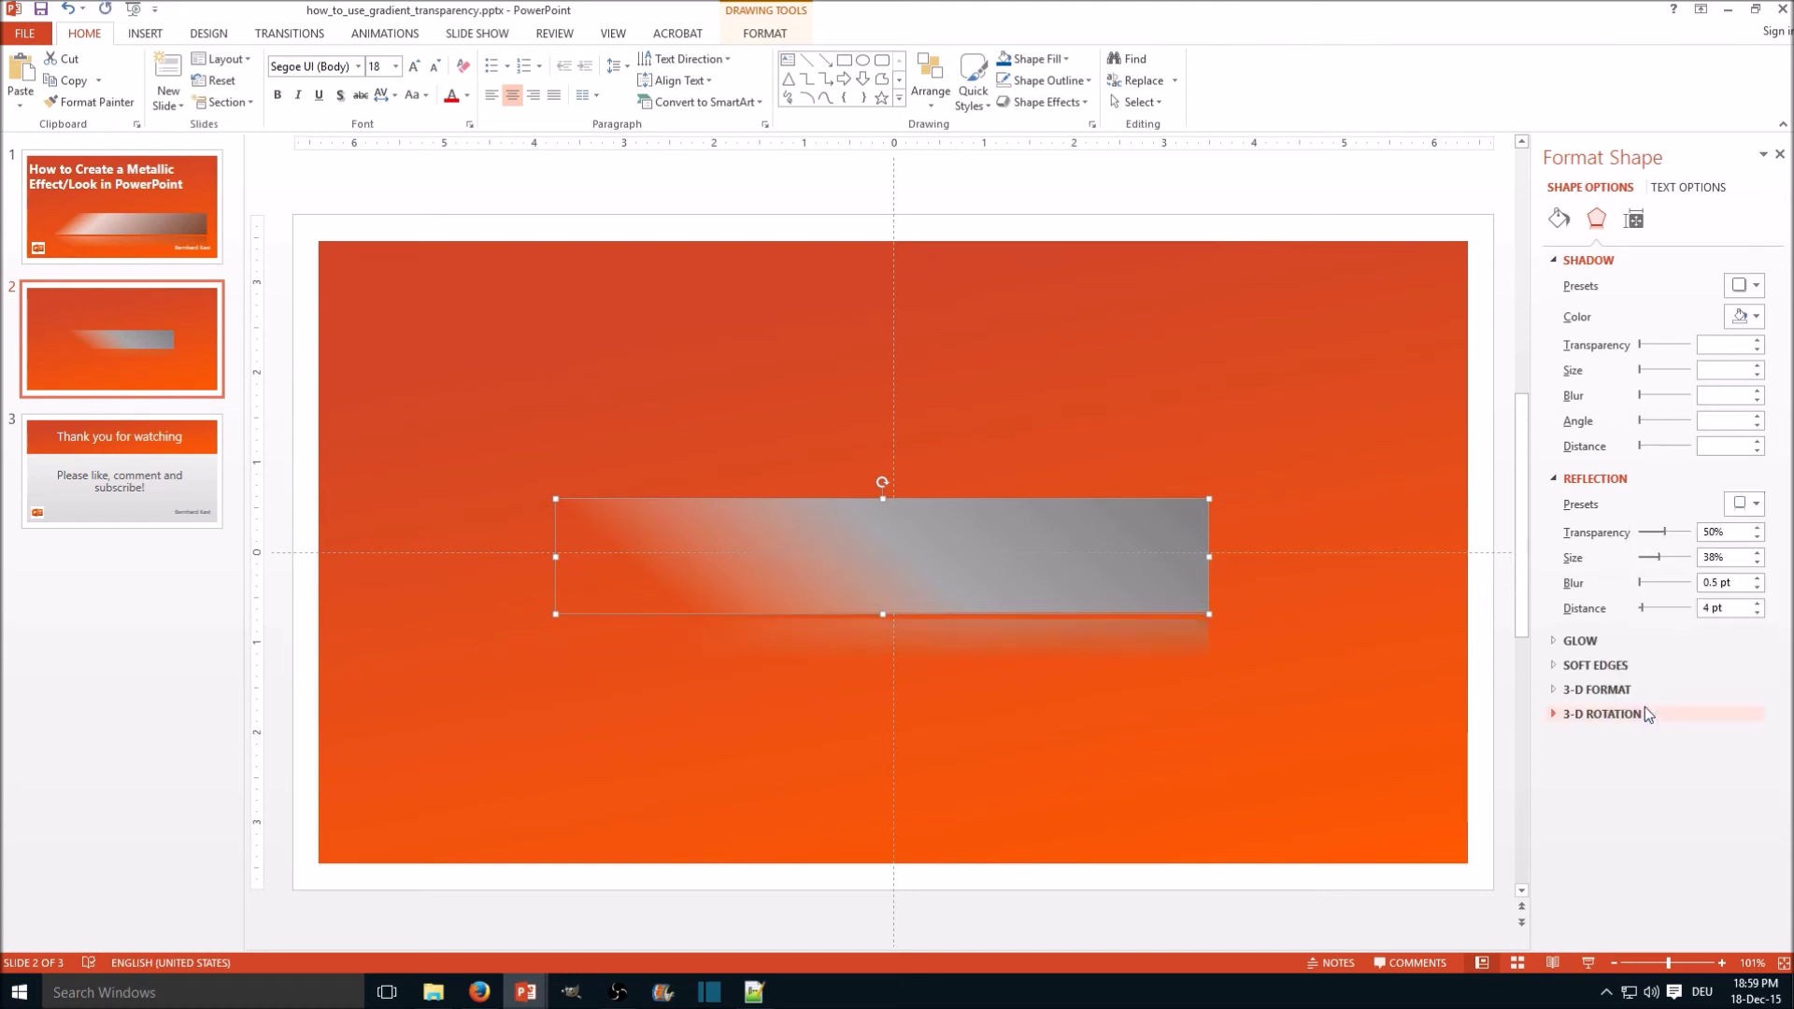
pyautogui.click(1372, 713)
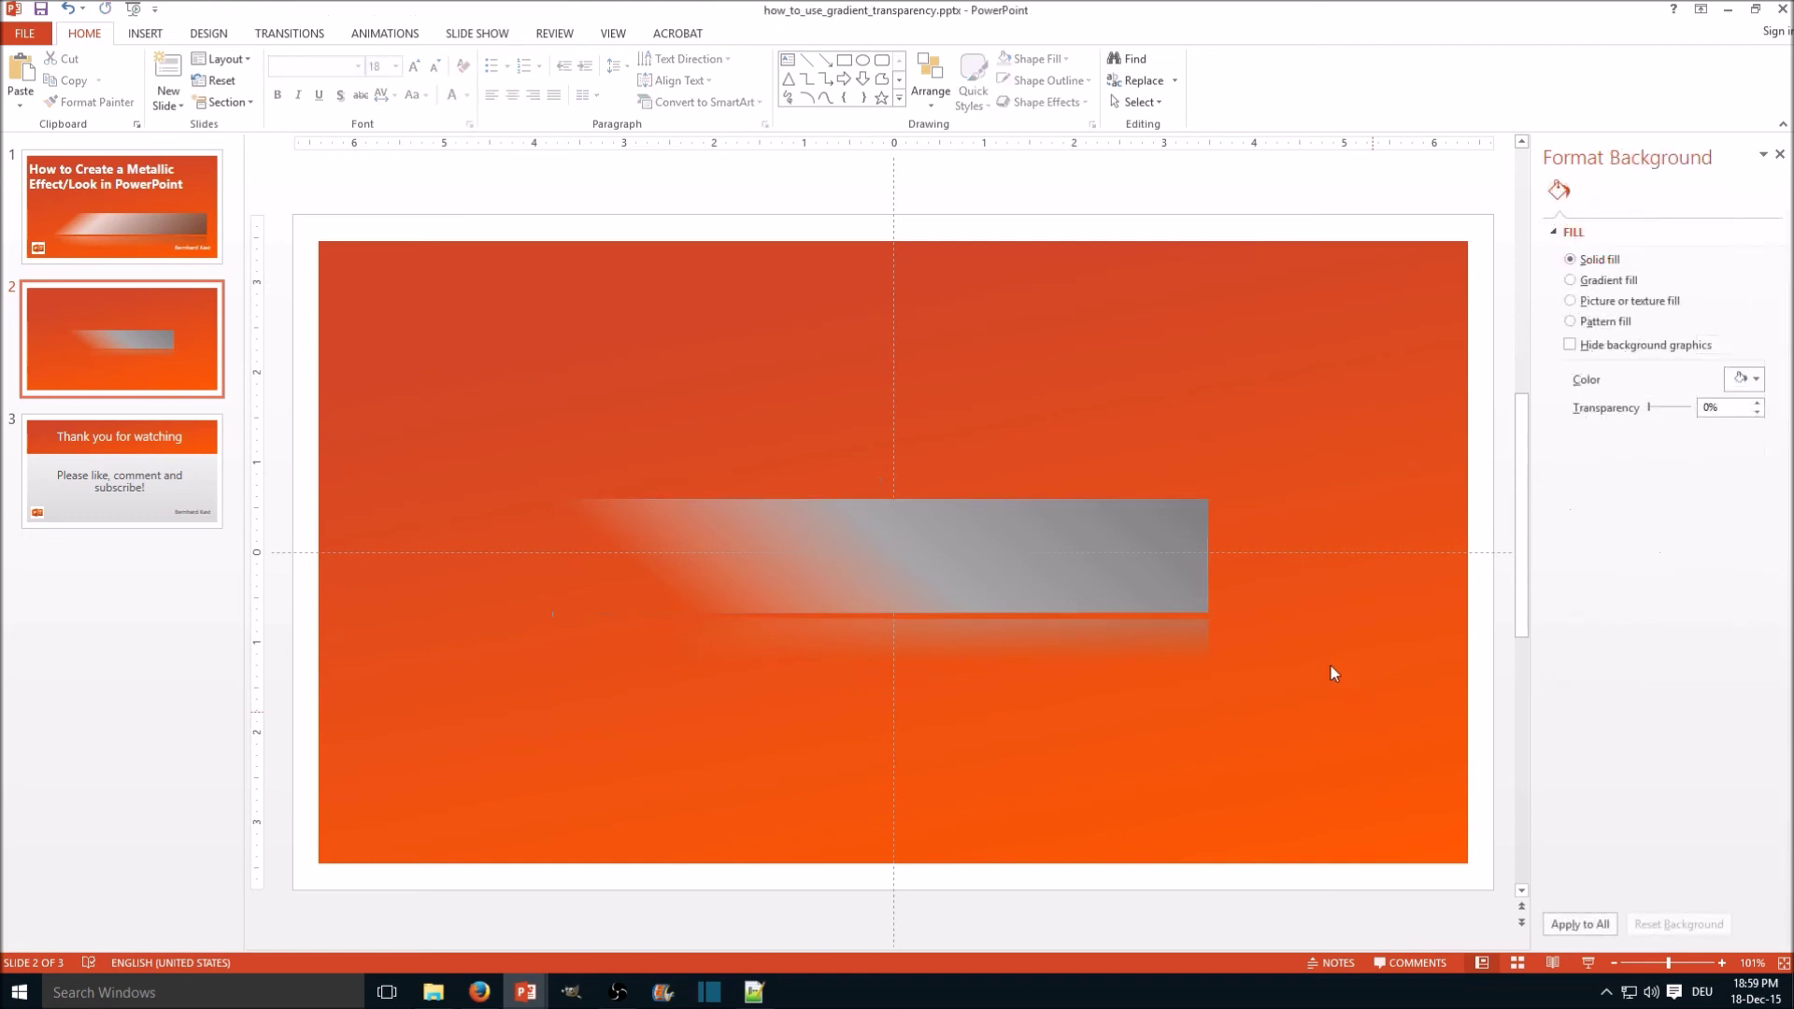
pyautogui.click(1179, 556)
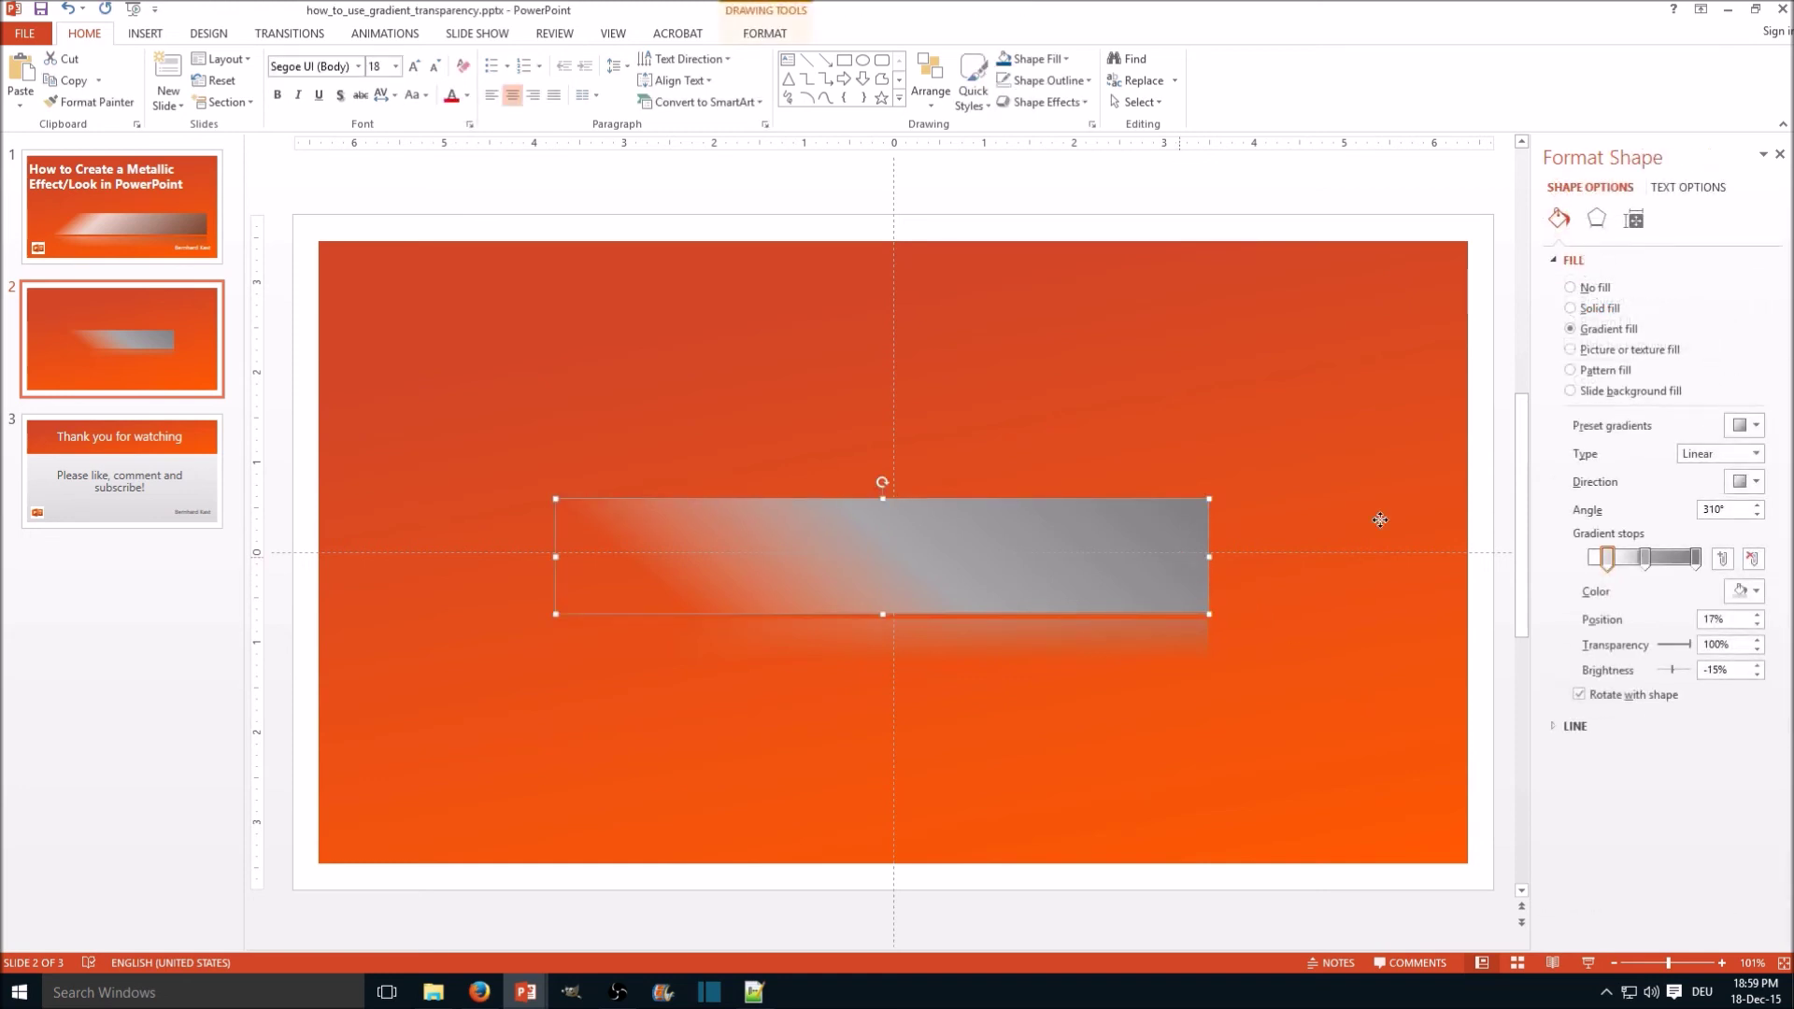
# Apply the first Outer shadow preset: 60% transparency, 4 pt blur, 45°, 3 pt distance
pyautogui.click(1595, 220)
pyautogui.click(1734, 286)
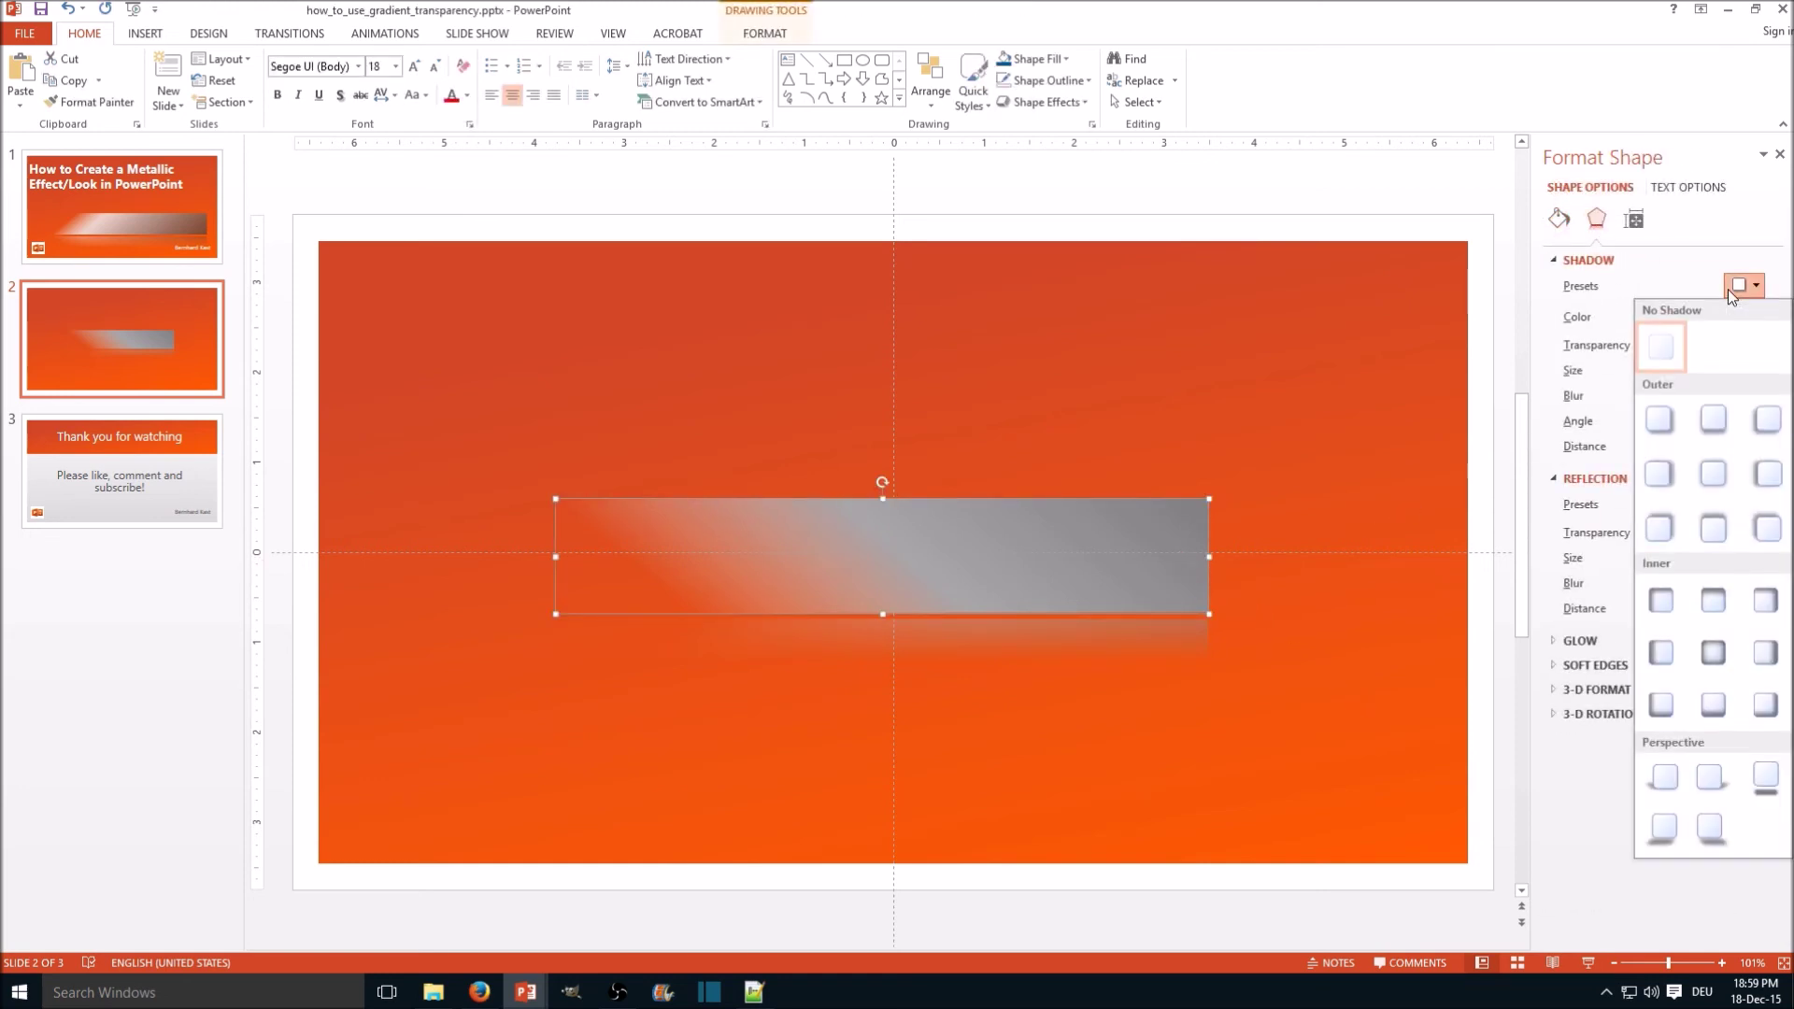
pyautogui.click(1674, 407)
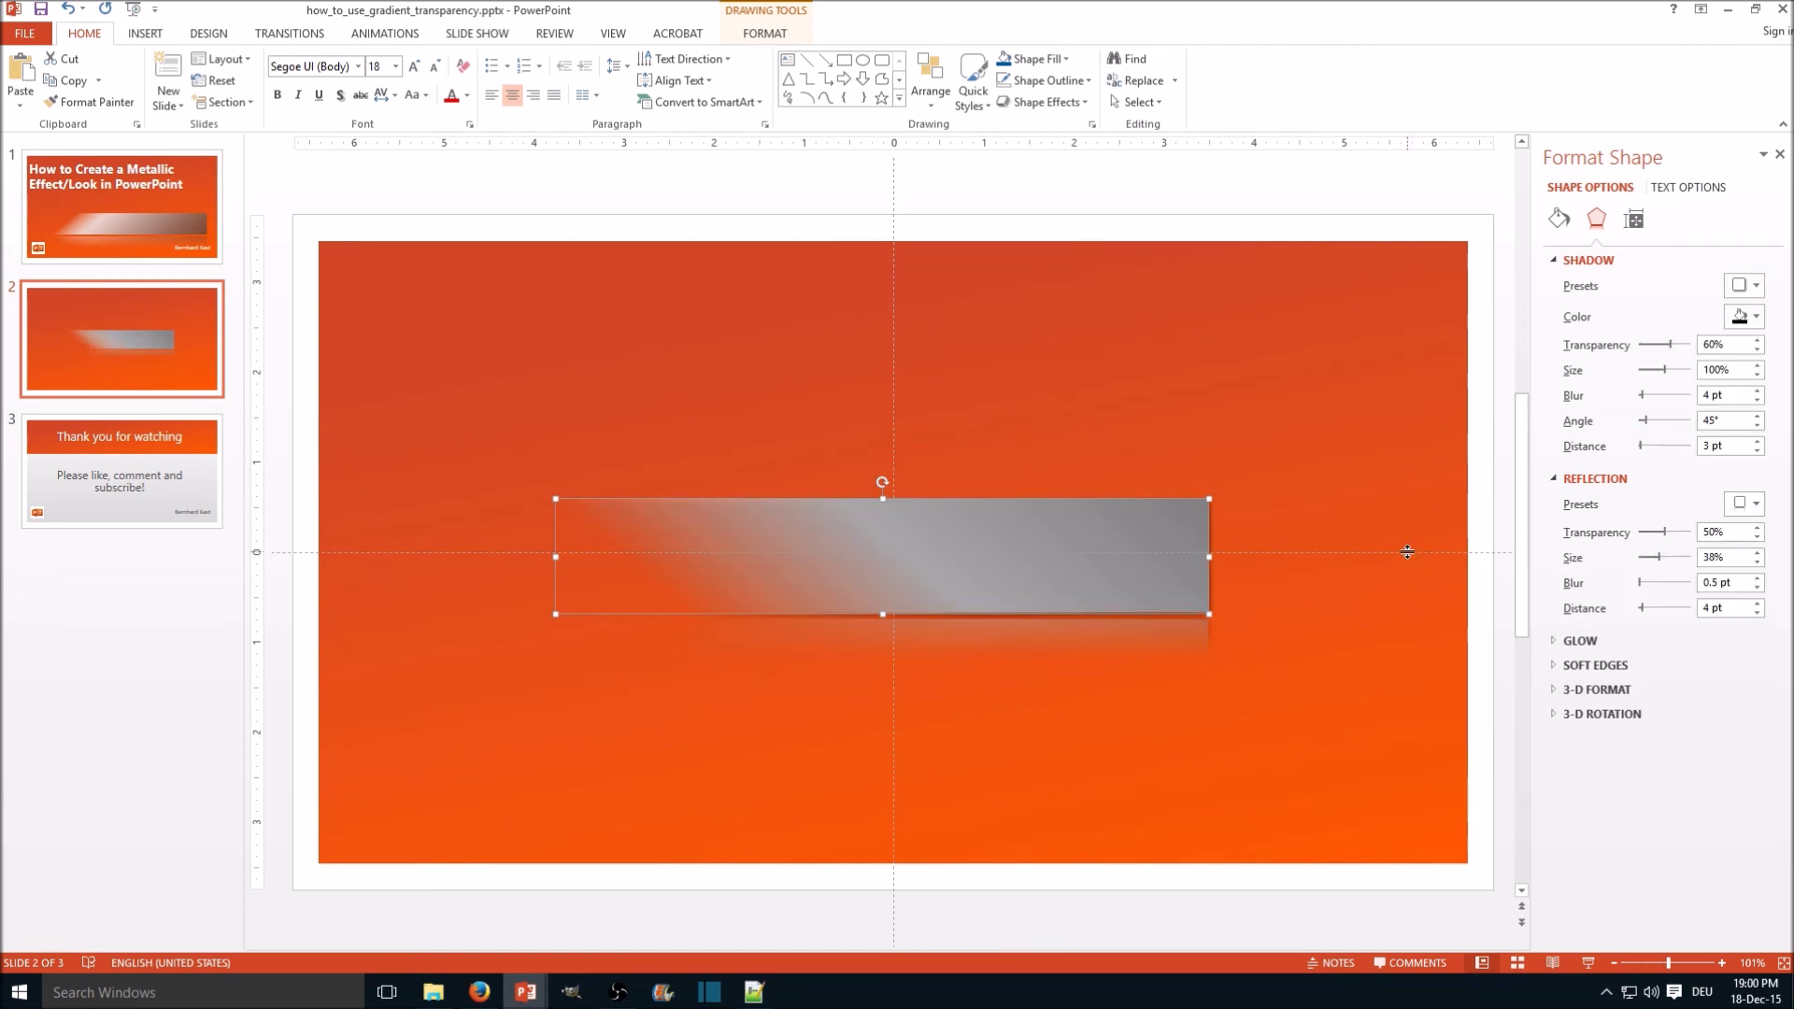